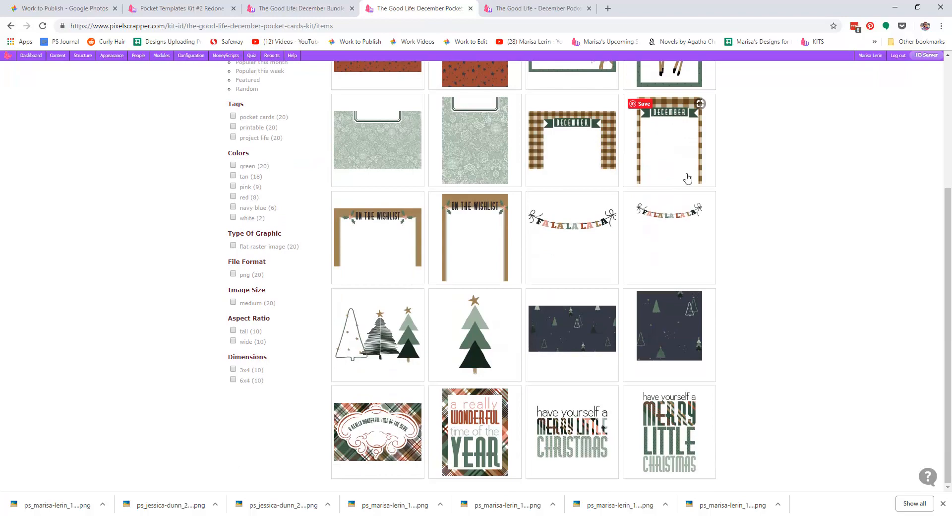
Step: Open pocket cards from The Good Life: December kit in separate tabs for download, including the tall Merry Little Christmas card
right_click(670, 435)
click(697, 264)
scroll(671, 259, up, 2)
click(540, 8)
click(421, 8)
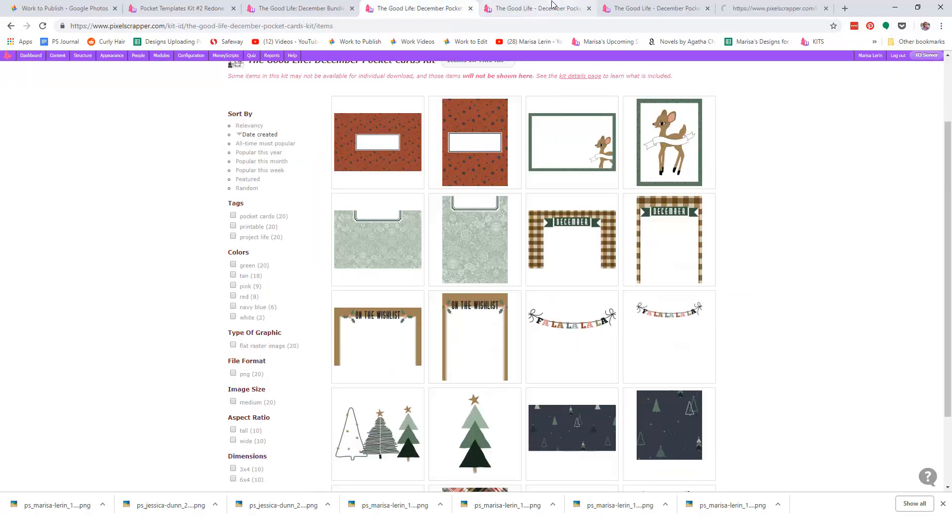
click(553, 7)
click(623, 376)
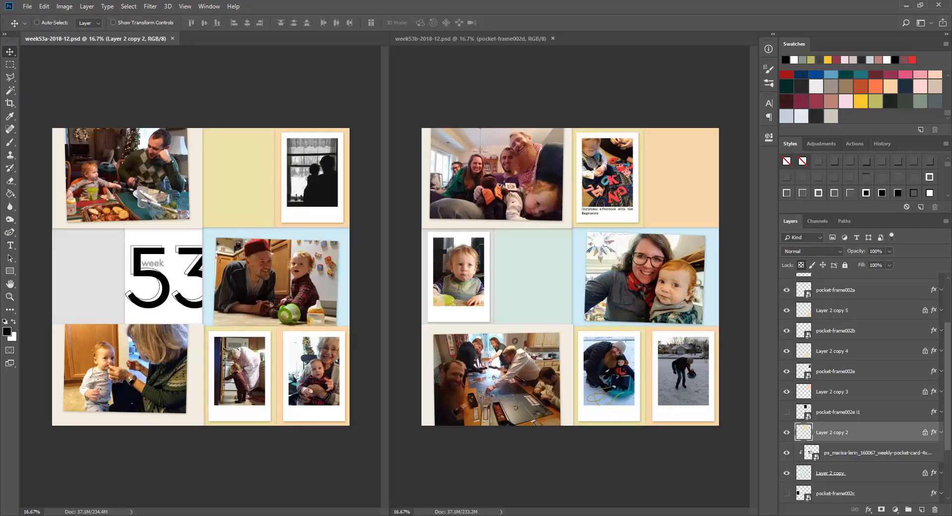
Step: In Photoshop, place the tall Merry Little Christmas card in week53b and clip it to the empty middle-row pocket
right_click(537, 271)
click(553, 275)
key(Return)
right_click(822, 466)
click(854, 261)
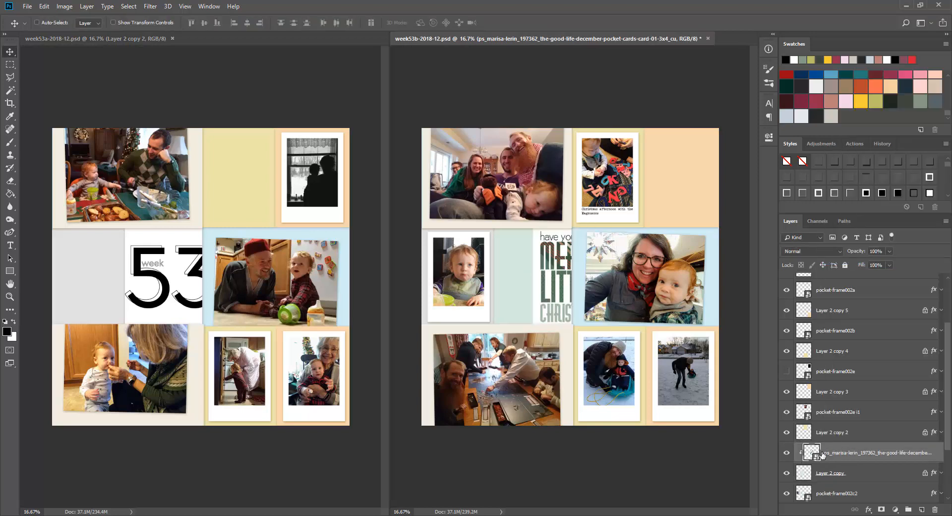
Step: Move the Merry Little Christmas card over the middle pocket and transform it to fit
drag(554, 278, 516, 278)
key(ctrl+t)
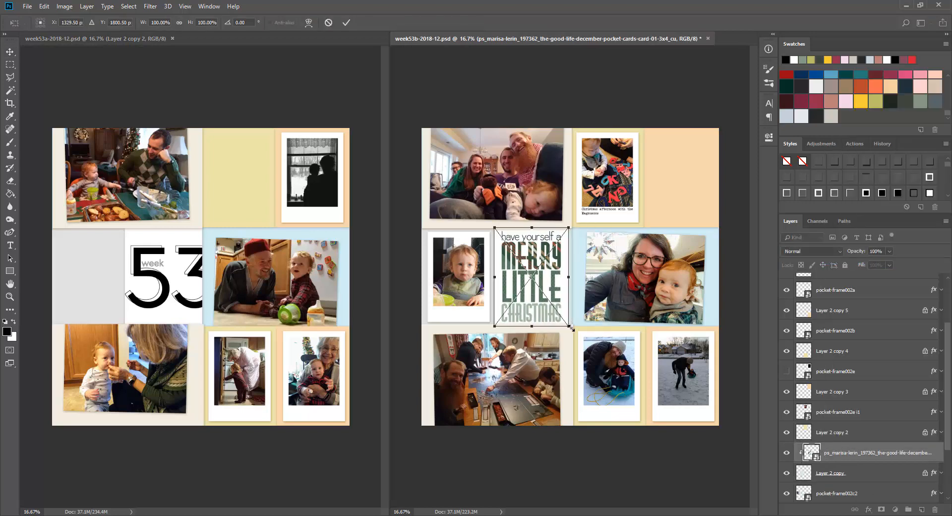
drag(571, 327, 577, 330)
key(Return)
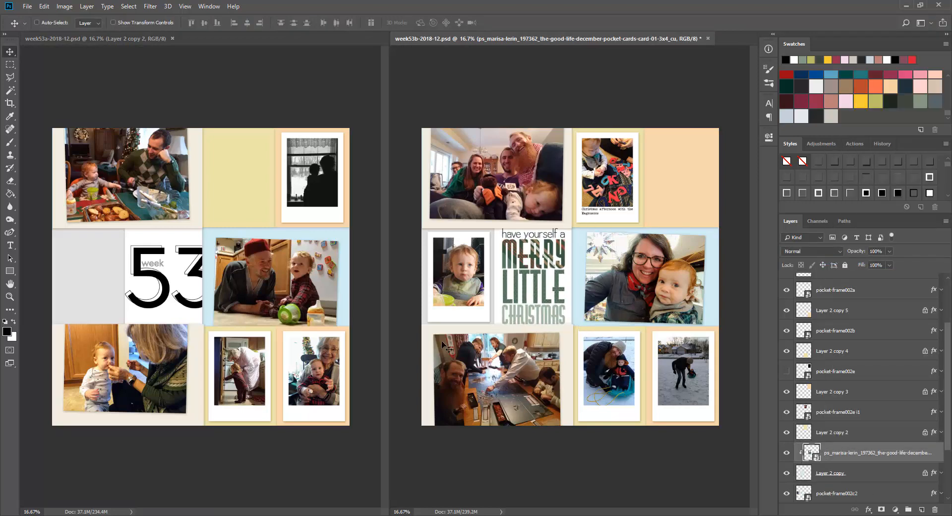
Step: Place the plaid December card clipped into week53a's left middle-row pocket and delete the hidden pocket-frame002c layer
right_click(77, 255)
click(95, 260)
key(Return)
right_click(827, 490)
click(858, 281)
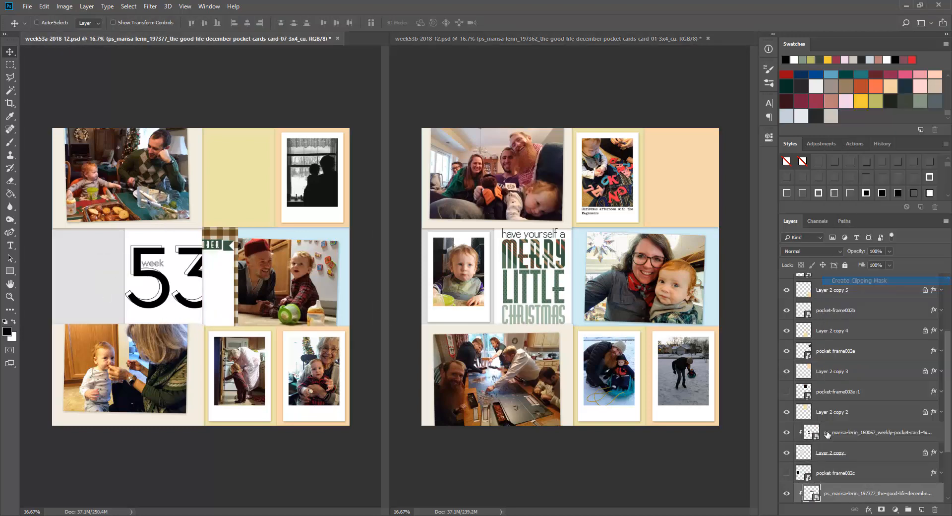
click(846, 473)
key(Delete)
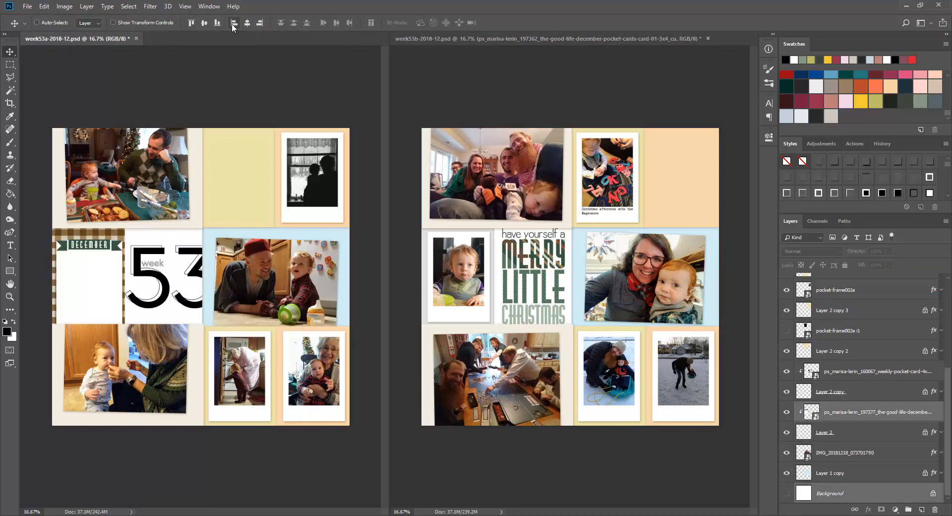
Step: Place the deer card in week53a, clip it to the top-row middle pocket and align it with the page's top edge
right_click(262, 181)
click(277, 186)
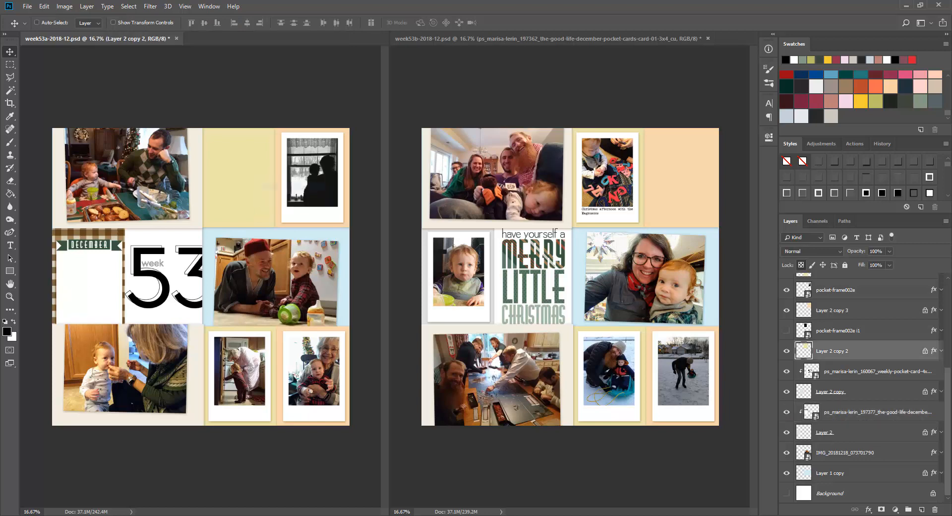
key(Return)
right_click(849, 351)
click(838, 313)
scroll(842, 364, down, 1)
ctrl+click(838, 493)
click(192, 23)
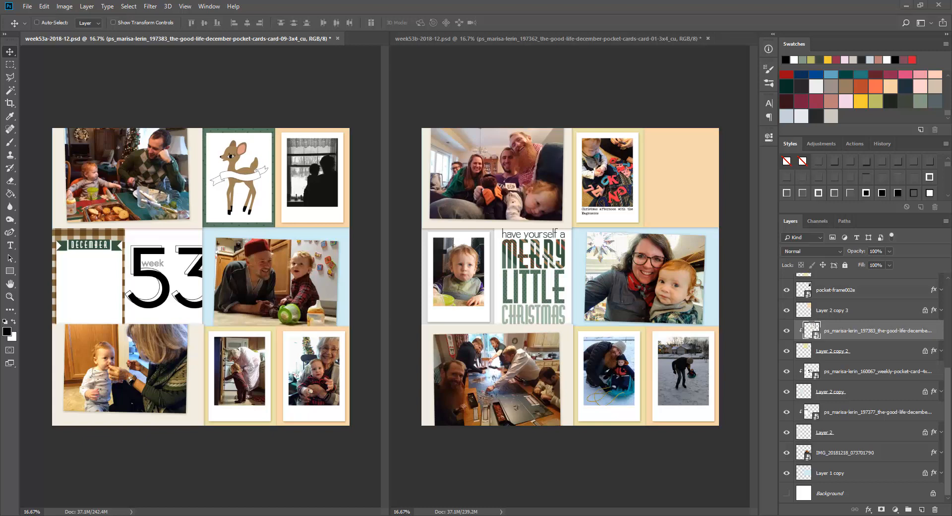
Step: Try the warm-n-woodsy floral paper clipped to week53b's empty top-right pocket, and remove it
click(548, 39)
click(842, 311)
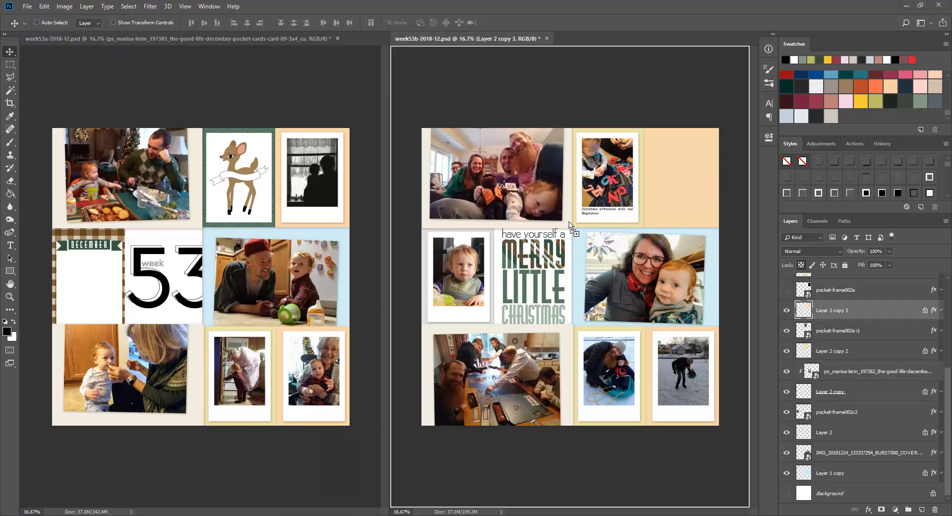
drag(575, 229, 570, 228)
key(Return)
right_click(871, 313)
click(838, 314)
drag(719, 163, 752, 170)
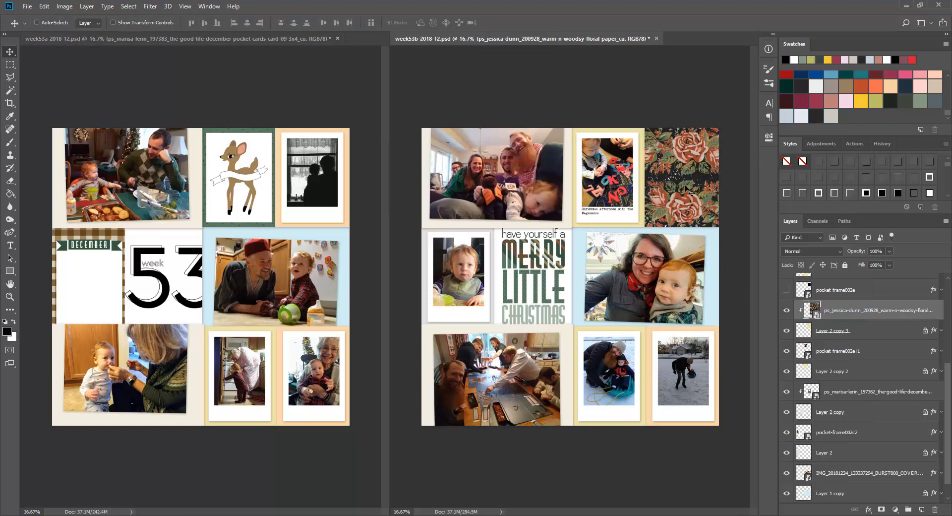
key(Delete)
Step: Place the green floral gl dec paper 09aa clipped to week53b's top-right pocket and shift its pattern upward
key(Return)
right_click(869, 313)
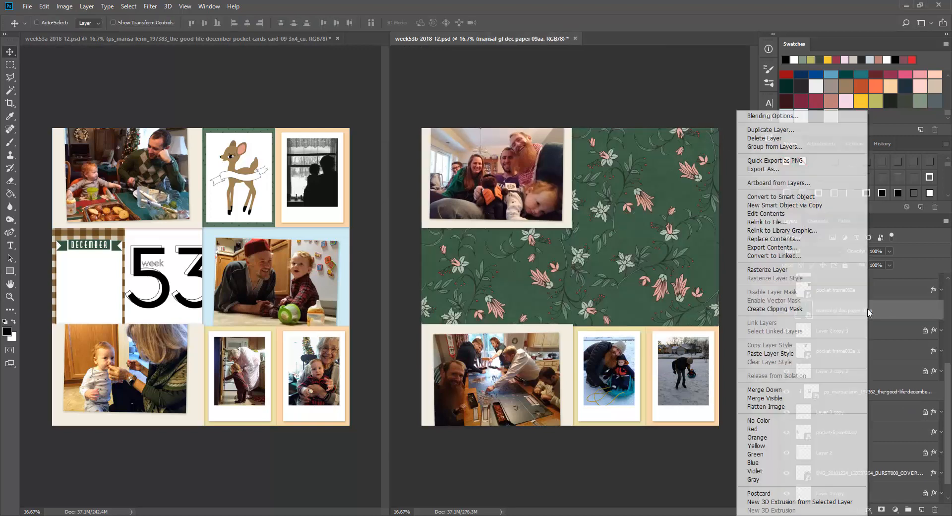
click(838, 313)
drag(685, 228, 683, 118)
Step: Clip gl dec solid paper 08 to week53b's top-row middle pocket and nudge the framed photo there to the right
ctrl+click(641, 151)
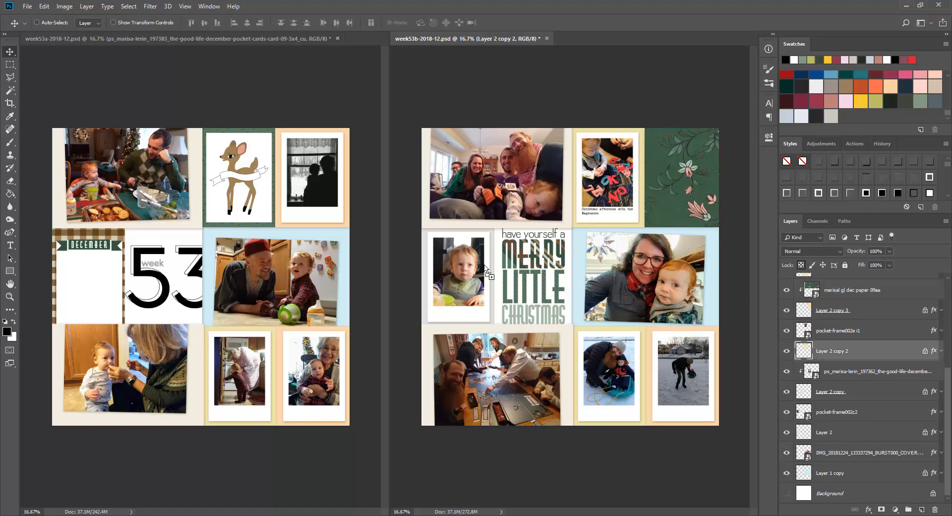
drag(484, 265, 486, 268)
key(Return)
right_click(902, 352)
click(869, 343)
click(864, 331)
key(shift+Right)
Step: Place gl dec paper 10b in week53b and clip it to the large top-left pocket behind the group photo
ctrl+click(567, 226)
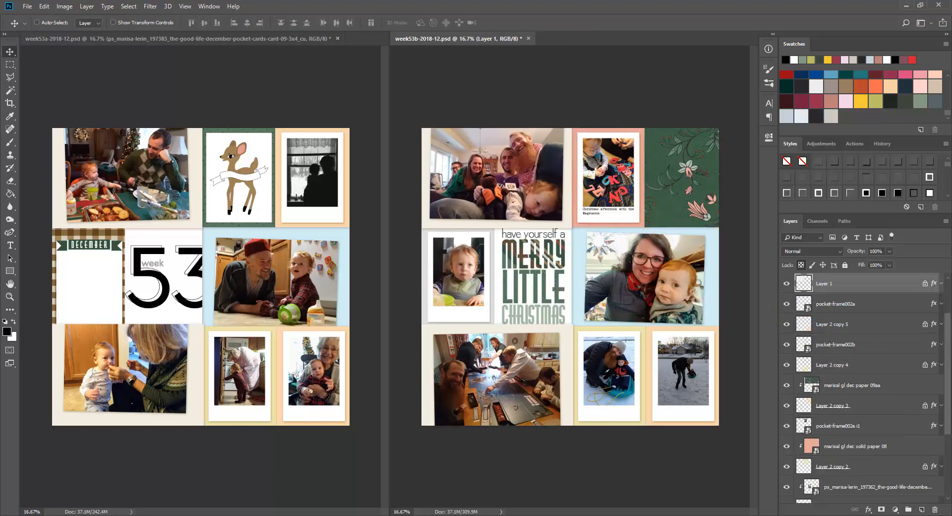
drag(564, 231, 566, 232)
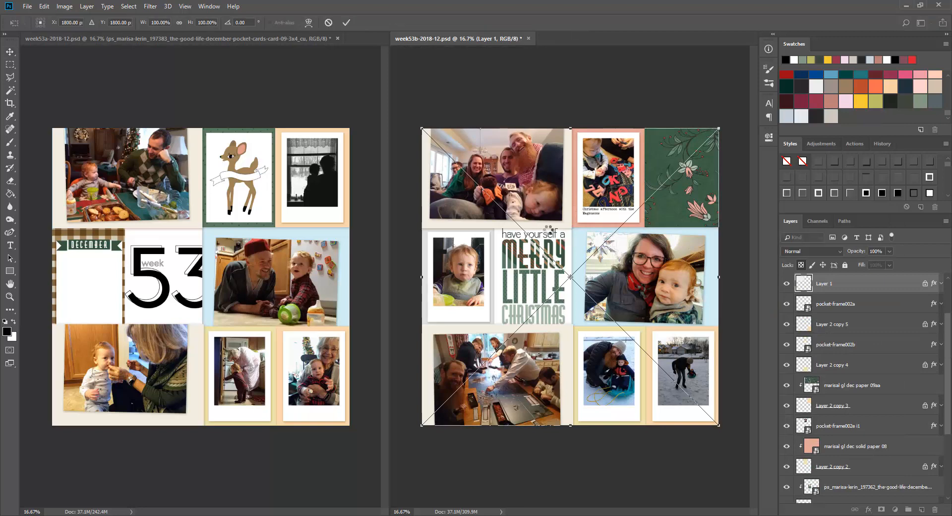
key(Return)
right_click(867, 283)
click(823, 309)
Step: Clip gl dec paper 10b to week53a's bottom-row middle pocket and nudge its framed photo to the right
ctrl+click(266, 346)
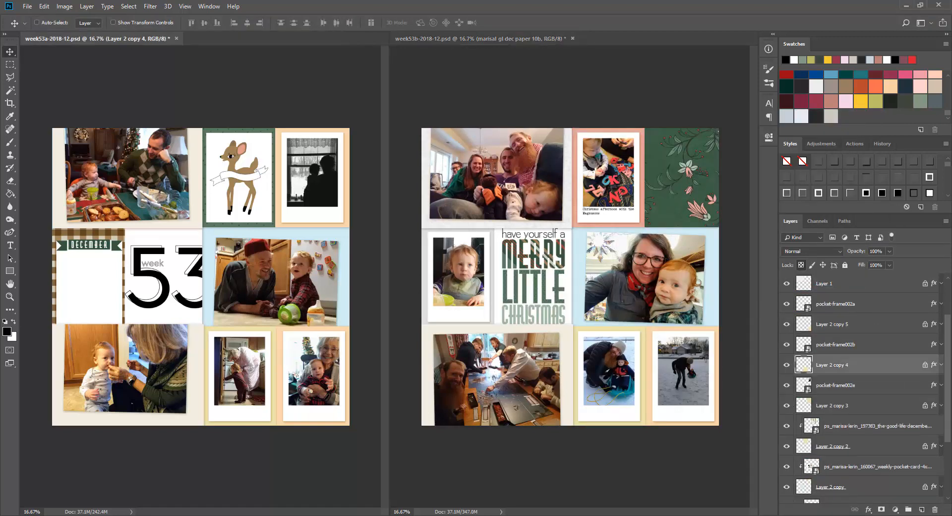
key(Return)
right_click(872, 365)
click(834, 310)
right_click(249, 355)
click(250, 361)
key(shift+Right)
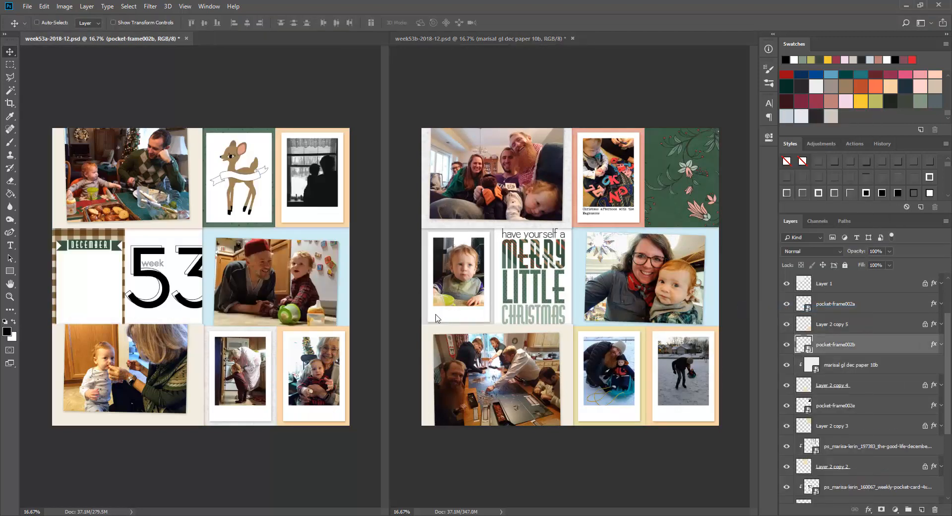
Step: Nudge the framed toddler photo in week53b's left middle-row pocket downward
ctrl+click(474, 292)
key(shift+Down)
key(shift+Down)
Step: Place the navy gl dec paper 07b in week53b and clip it to the left middle-row pocket
right_click(466, 234)
click(471, 239)
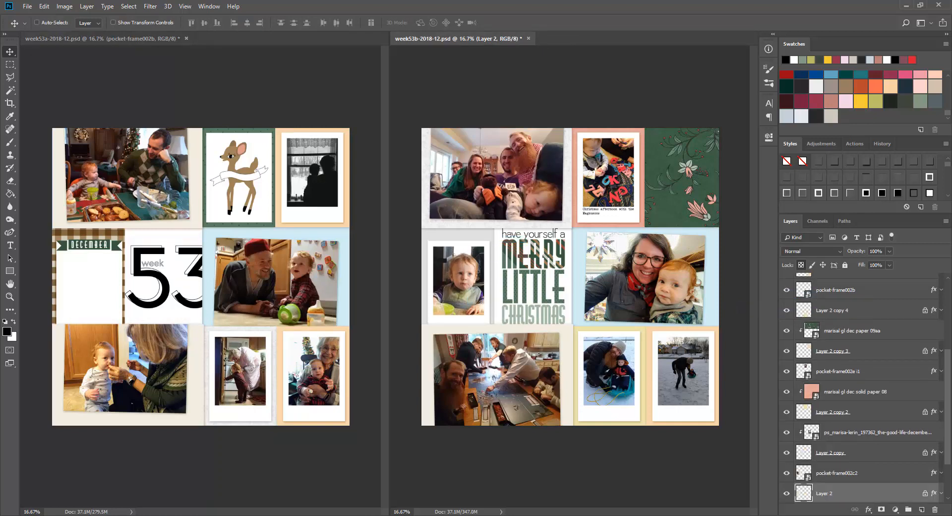
drag(393, 266, 421, 272)
key(Return)
right_click(885, 493)
click(856, 272)
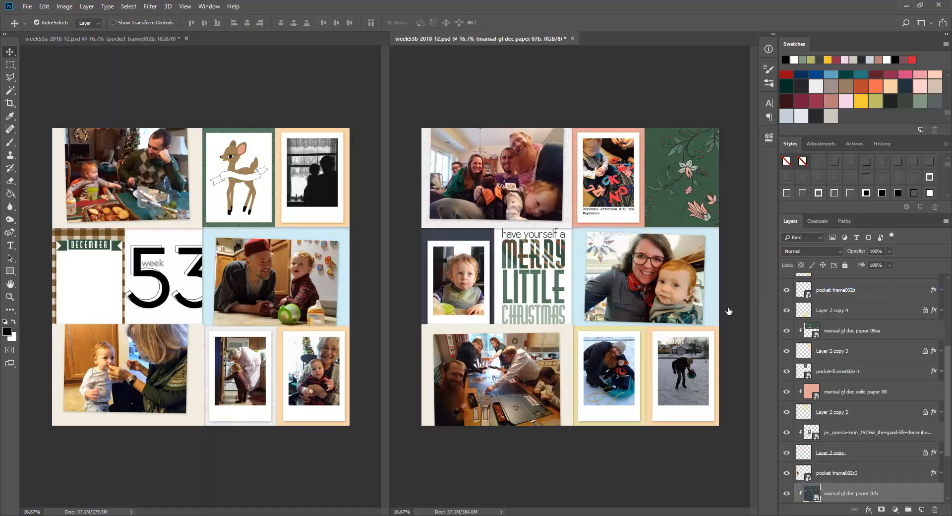
Step: Scale down the navy paper 07b and reposition it so its tree pattern fills the left middle-row pocket
key(ctrl+t)
drag(719, 426, 537, 252)
drag(520, 232, 510, 311)
key(Return)
Step: Place the pink gl dec paper 06b in week53b and clip it to the wide middle-row pocket on the right
right_click(580, 294)
click(589, 299)
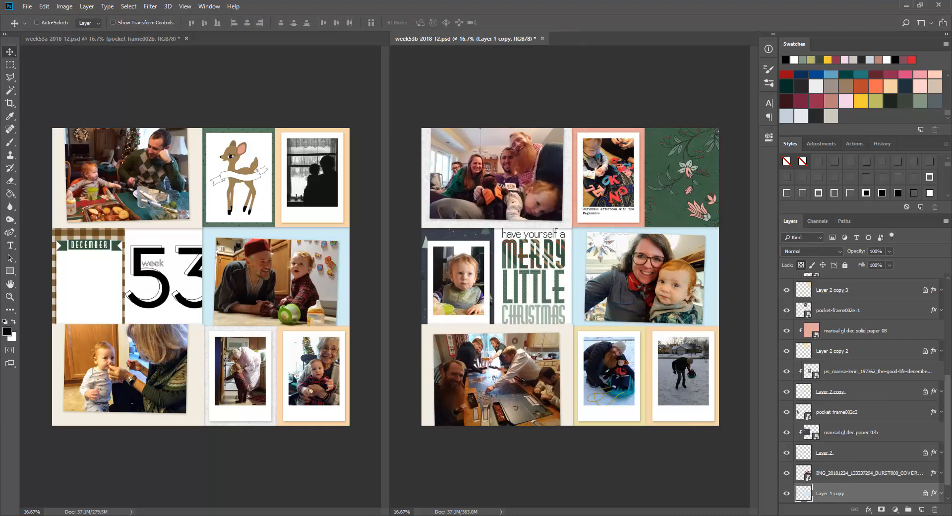
drag(637, 339, 633, 341)
key(Return)
right_click(888, 493)
click(871, 287)
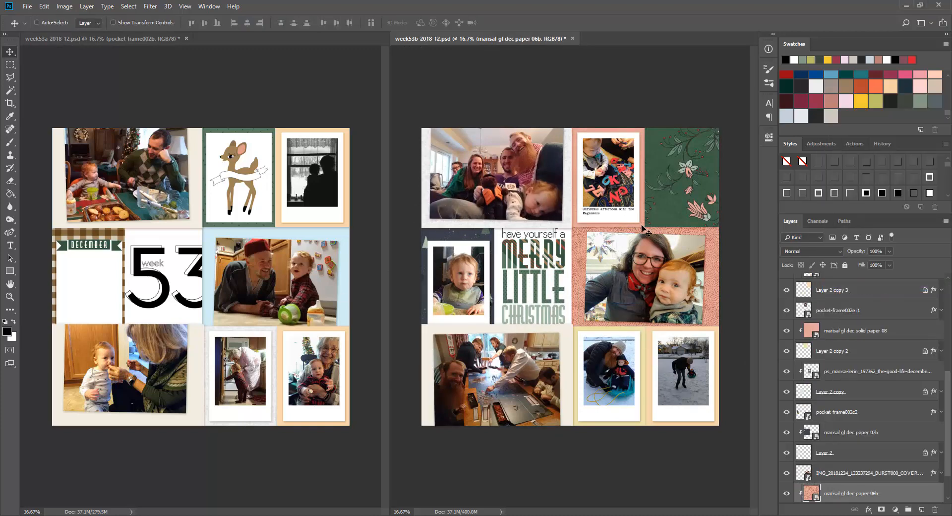
Step: Replace the solid paper in week53b's top-row middle pocket with gl dec paper 18, clipped to the pocket
right_click(642, 226)
click(650, 231)
key(Delete)
drag(722, 268, 699, 272)
key(Return)
right_click(874, 333)
click(836, 310)
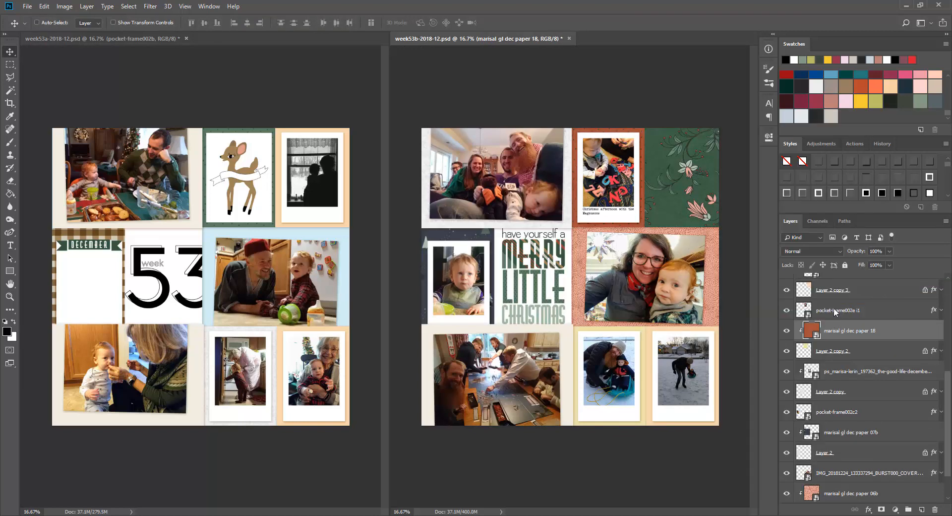
Step: Place the warm-n-woodsy cedar wood paper in week53b and clip it to the large bottom-left pocket
ctrl+click(564, 337)
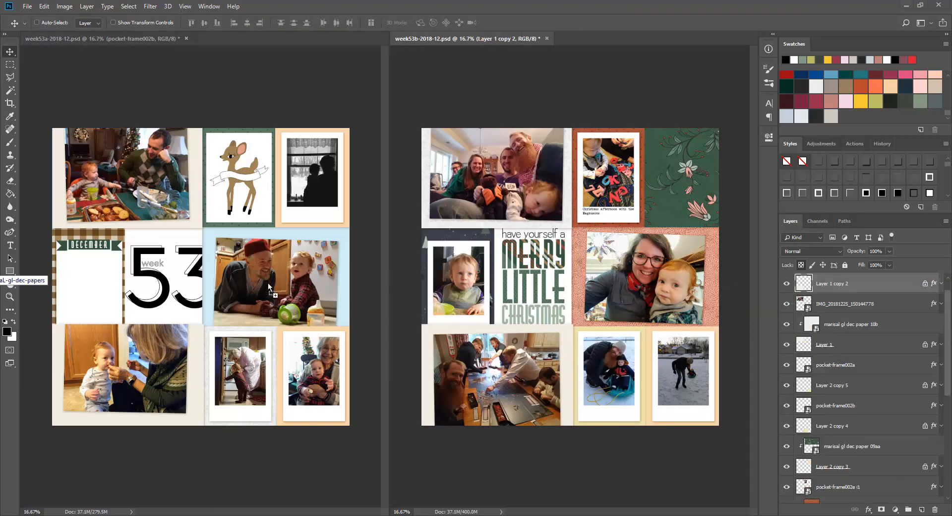
key(Return)
right_click(886, 291)
click(843, 304)
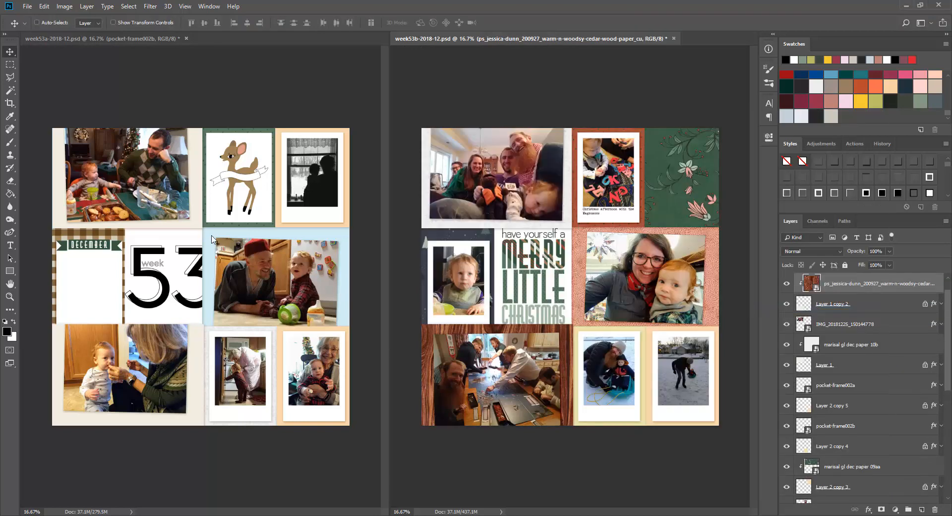
Step: Place the warm-n-woodsy cedar wood paper in week53a and clip it to the top-right pocket behind the silhouette photo
right_click(279, 209)
click(285, 213)
key(Return)
right_click(873, 466)
click(840, 258)
Step: Place the warm-n-woodsy polka dot paper in week53a and clip it to the large top-left pocket
right_click(200, 182)
click(205, 186)
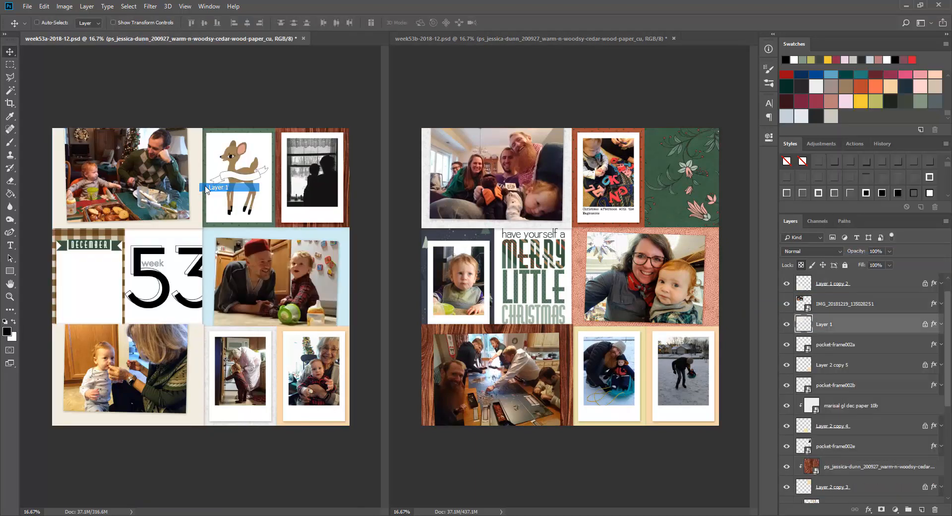
key(Return)
right_click(861, 325)
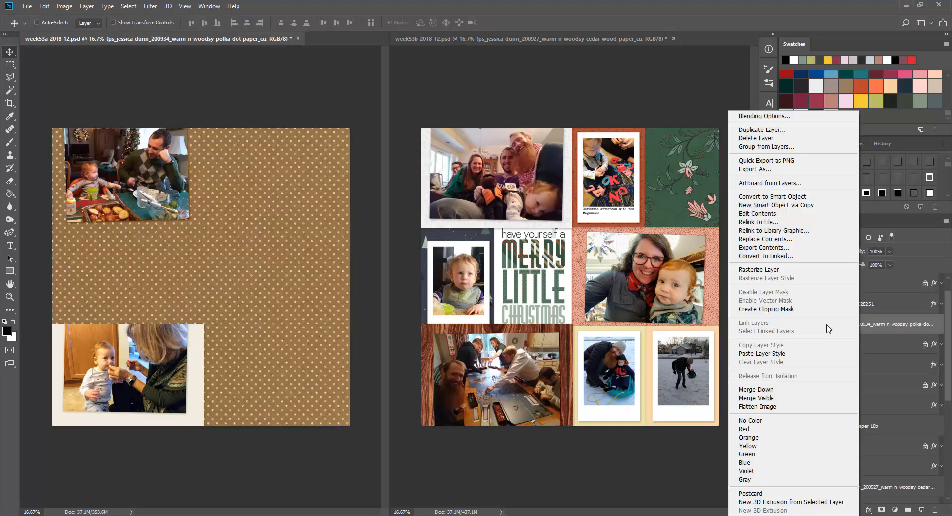
click(827, 311)
Step: Place the checked gl dec paper 04b in week53a and clip it to the wide middle-row pocket on the right
right_click(204, 239)
click(229, 244)
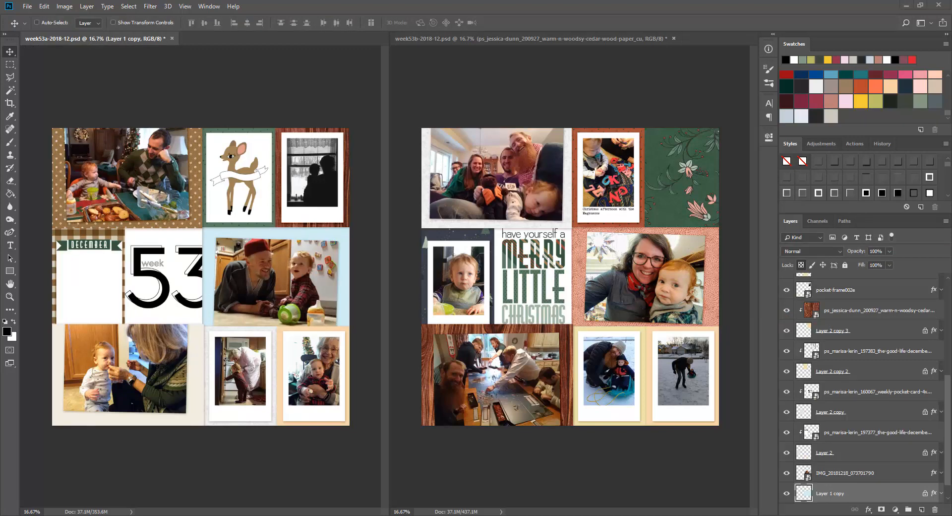
key(Return)
right_click(865, 492)
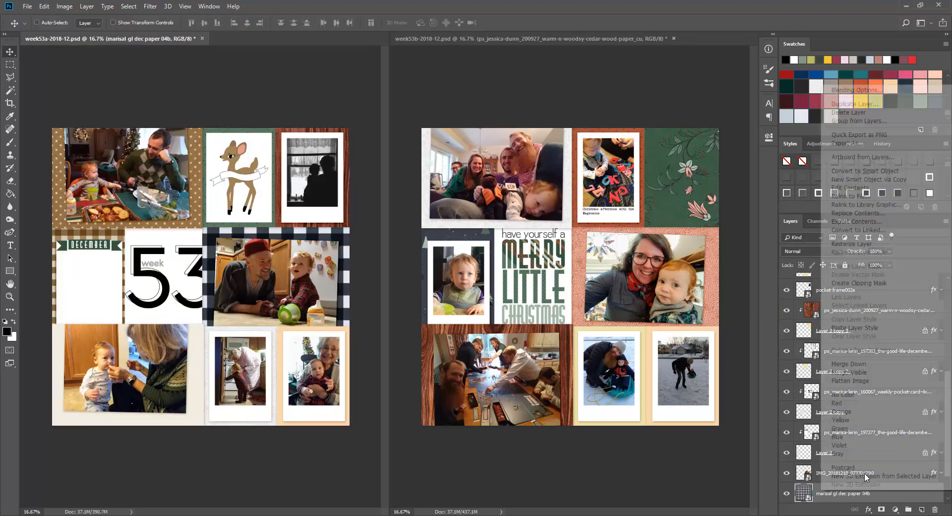
click(838, 290)
Step: Scale the checked paper 04b to 50.25% so it fits the wide middle-row pocket
key(ctrl+t)
drag(53, 128, 159, 218)
key(Return)
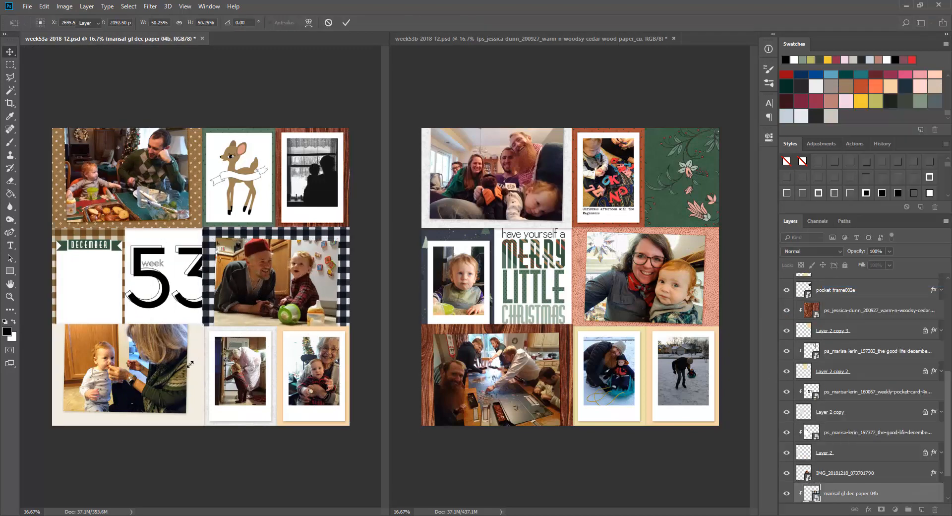
Step: In week53b, clip gl dec paper 13b to the bottom-row middle pocket and gl dec paper 12b to the bottom-right pocket
click(583, 334)
drag(502, 336, 500, 333)
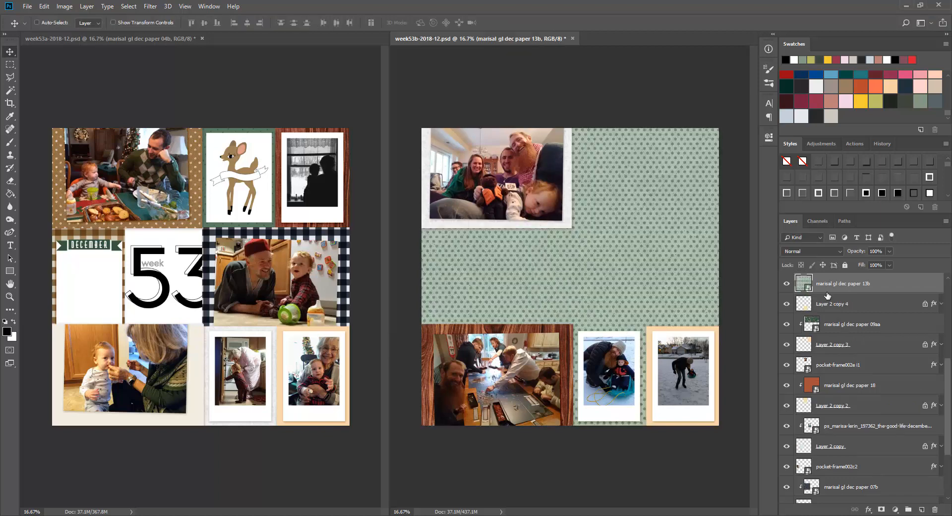
key(Return)
right_click(869, 284)
click(823, 306)
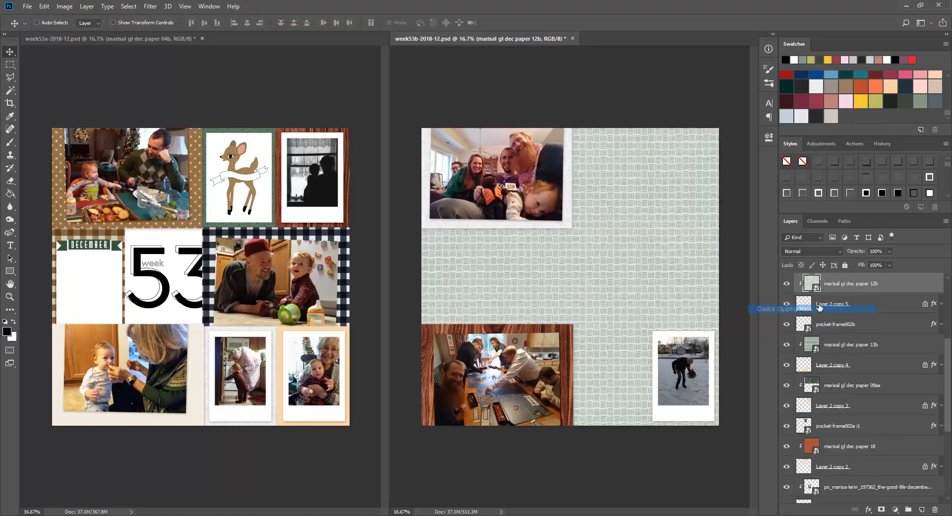
Step: Place the green gl dec paper 11 in week53a and move it into the large bottom-left pocket behind the photo
right_click(280, 331)
click(285, 336)
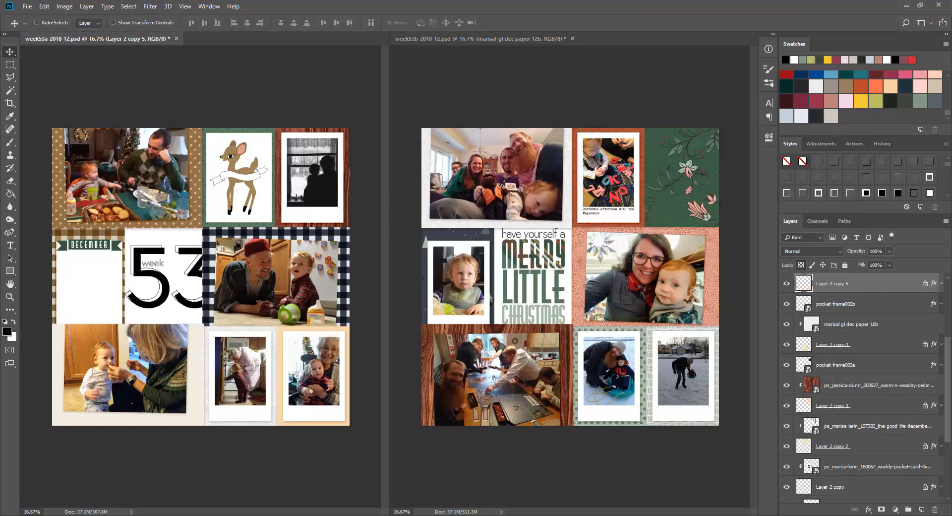
drag(259, 326, 260, 326)
key(Return)
scroll(841, 389, up, 3)
drag(841, 405, 844, 295)
Step: Place the pink gl dec paper 06b in week53a and clip it to the bottom-right pocket
right_click(279, 331)
click(288, 337)
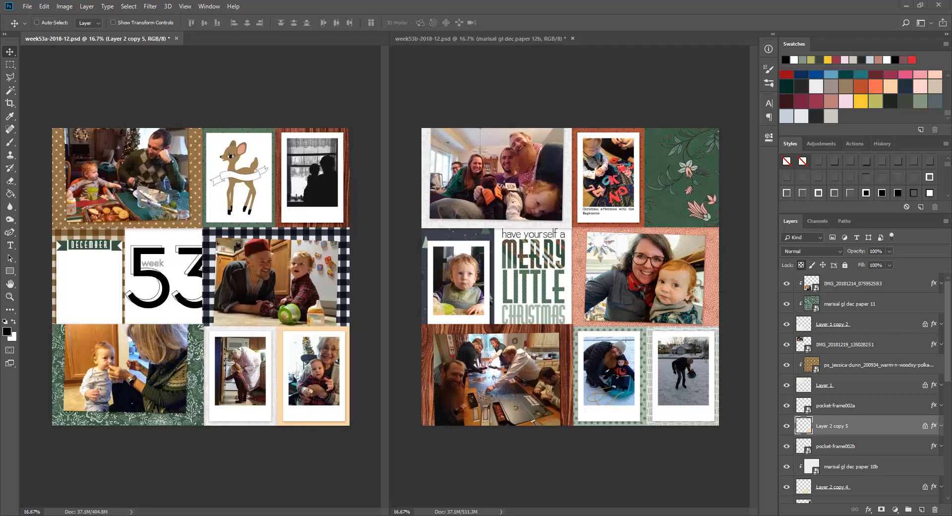
key(Return)
right_click(882, 425)
click(869, 219)
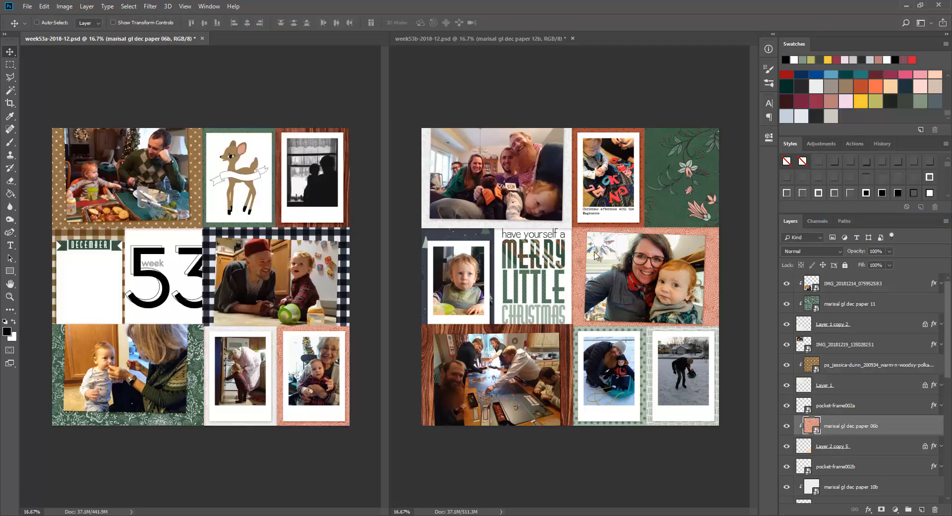
Step: Delete the plaid December card from week53a's left middle-row pocket
ctrl+click(115, 268)
key(Delete)
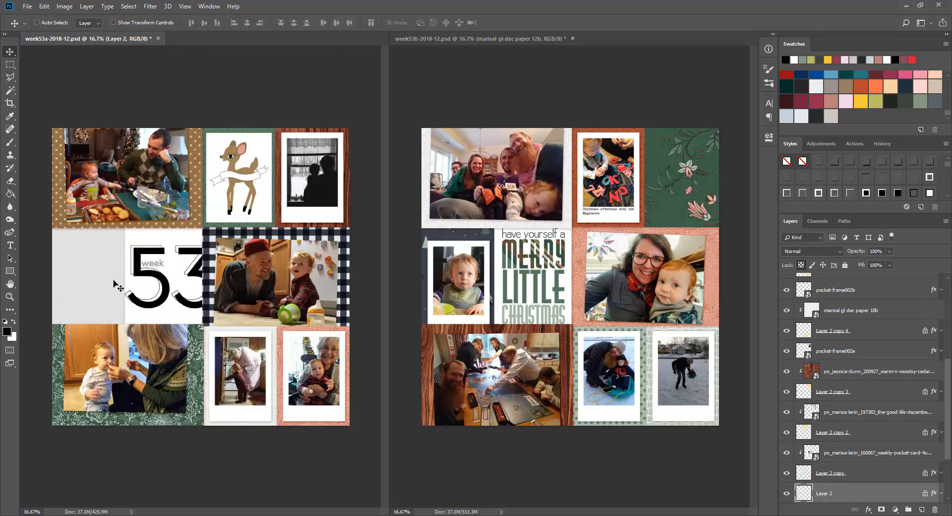
Step: Replace the gingham paper in week53a's large middle-row pocket with the warm-n-woodsy plaid paper 10, clipped to the pocket
right_click(316, 231)
click(328, 236)
key(Delete)
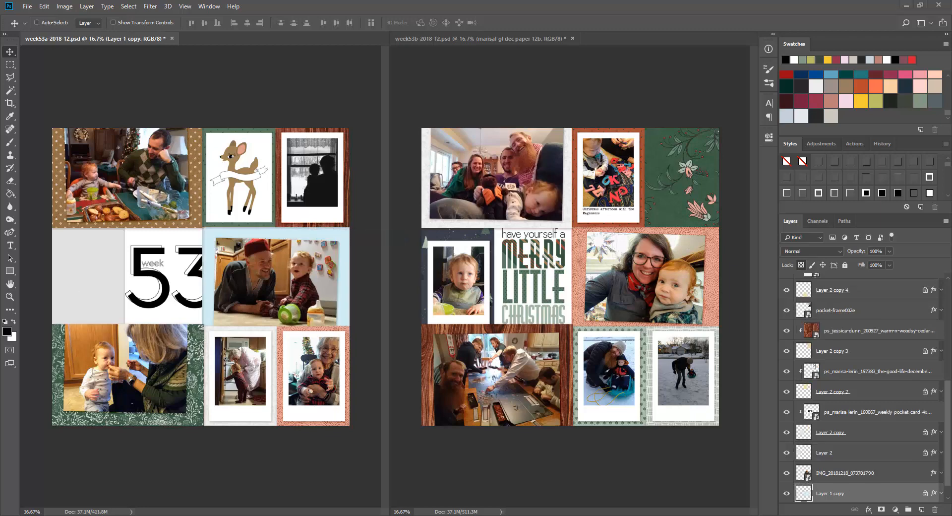
drag(0, 270, 254, 273)
key(Return)
right_click(890, 495)
click(873, 290)
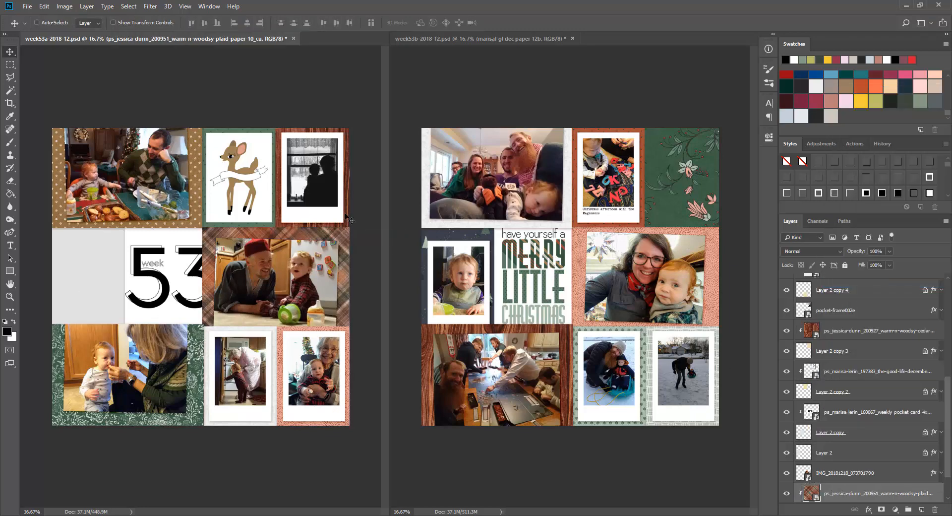
Step: Delete the cedar wood paper from week53a's top-right pocket and clip the same paper to the left middle-row pocket
ctrl+click(346, 217)
key(Delete)
right_click(82, 273)
click(94, 278)
drag(0, 268, 169, 267)
key(Return)
right_click(886, 431)
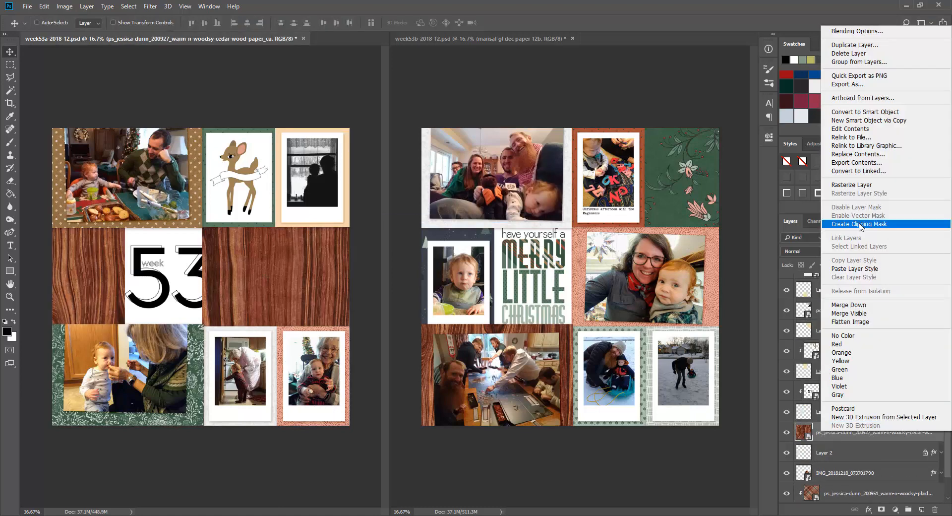
click(860, 225)
Step: Place gl dec paper 10b in week53a and clip it to the top-right pocket
right_click(278, 209)
click(290, 214)
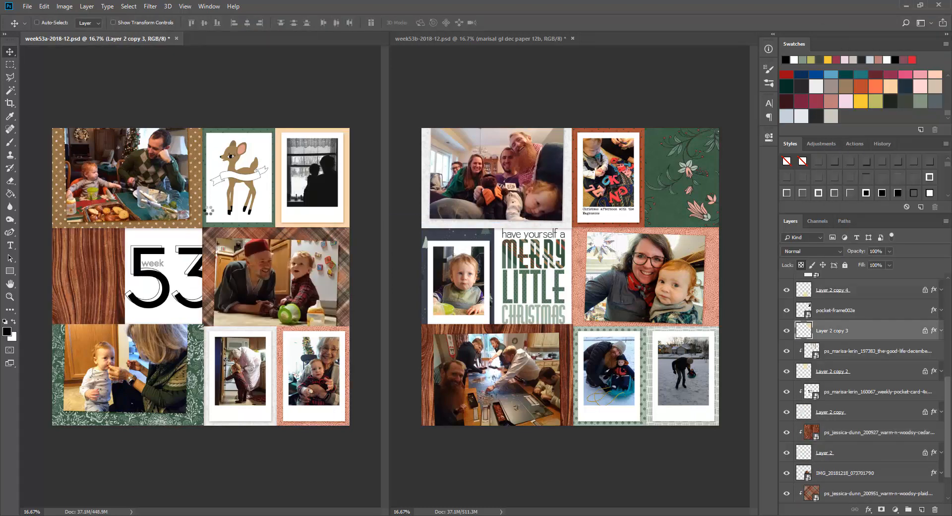
key(Return)
right_click(885, 331)
click(863, 309)
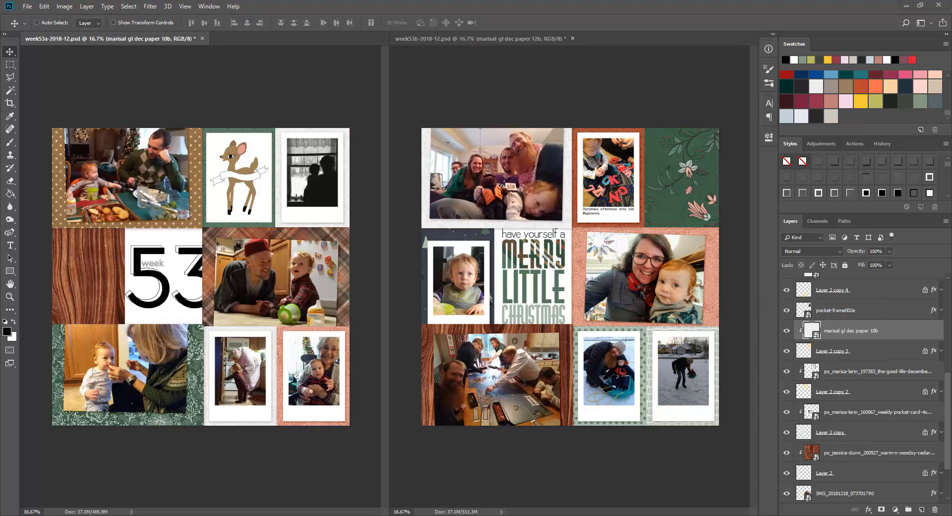
Step: Place gl dec flair 4 over the upper-right corner of week53b's middle-row photo, with a drop shadow, at the top of the layer stack
ctrl+click(675, 239)
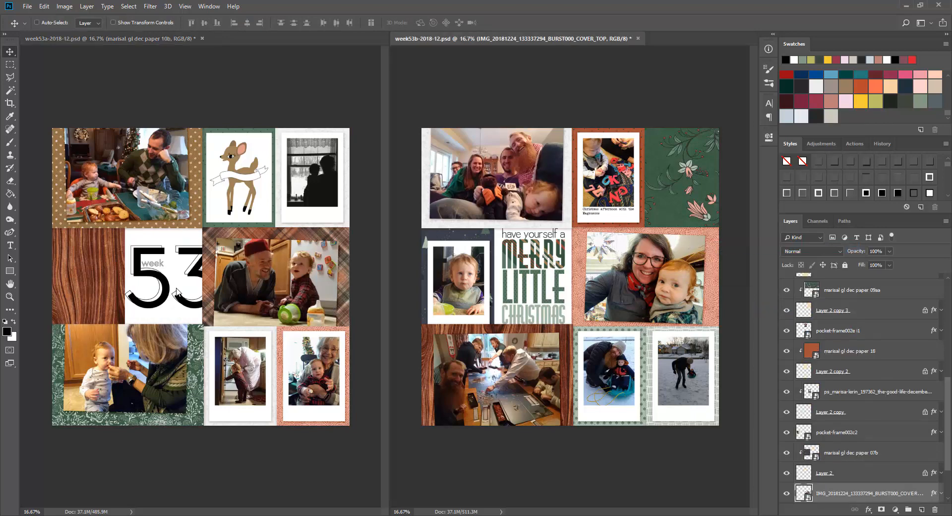
drag(0, 278, 571, 272)
drag(572, 276, 693, 238)
key(Return)
right_click(887, 492)
click(863, 338)
scroll(895, 470, down, 5)
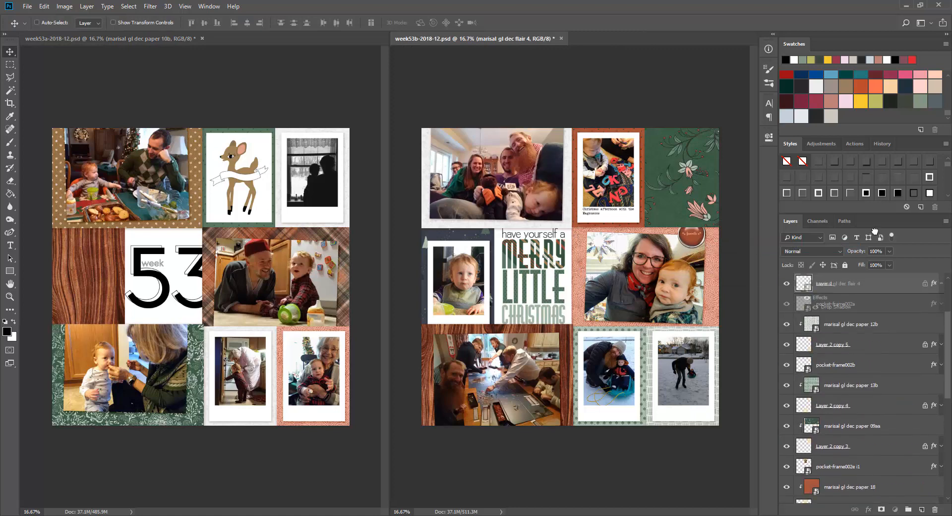
click(940, 284)
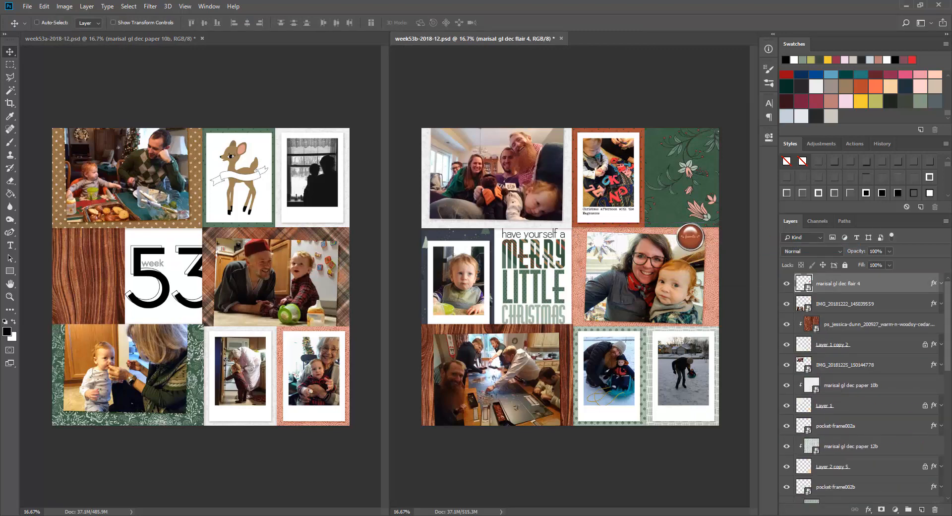
Step: Place gl dec flower 3 beneath the flair, overlapping the right edge of week53b's green floral pocket
click(824, 308)
drag(0, 278, 729, 226)
key(Return)
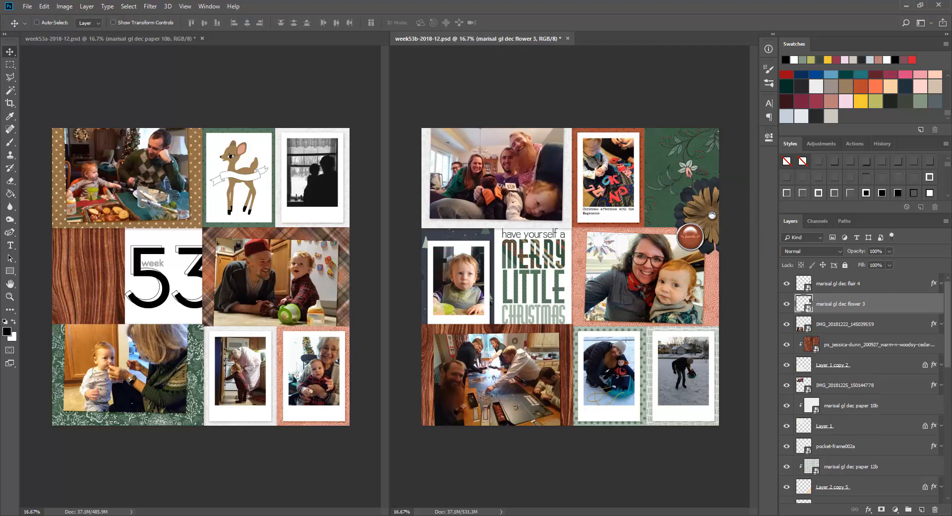
Step: Place gl dec gold wire ornament 2 over week53a's wood-grain pocket, extending into the pocket below, and move its layer to the top
drag(127, 322, 204, 283)
key(Return)
drag(203, 282, 80, 289)
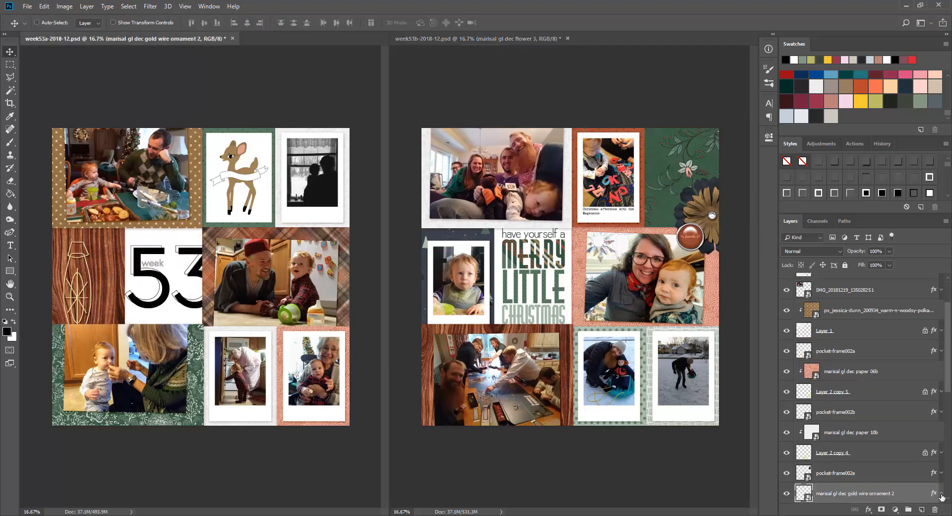
click(942, 495)
drag(883, 494, 874, 273)
mouse_move(84, 292)
mouse_down()
mouse_move(84, 308)
mouse_move(88, 293)
mouse_move(83, 299)
mouse_up()
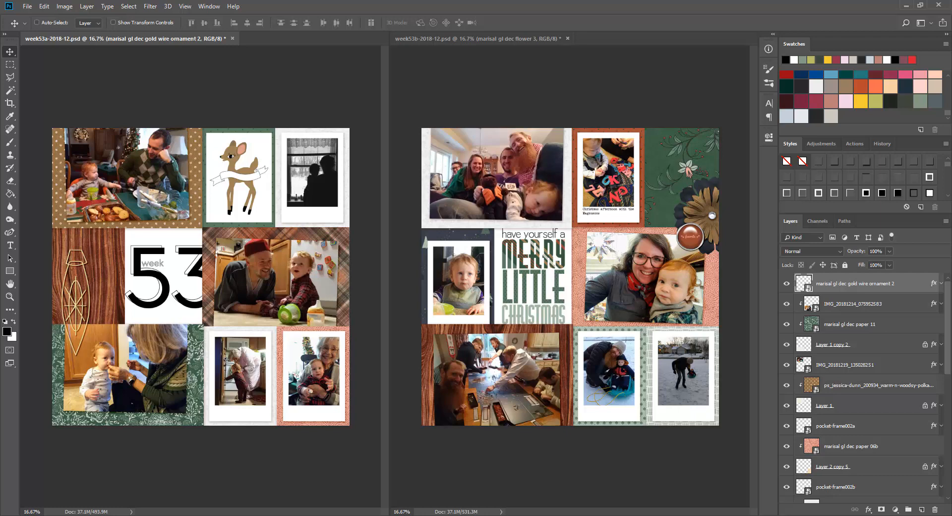
Step: Place the gl dec label pjs all day with a drop shadow at the lower edge of week53a's large middle-row pocket
drag(0, 228, 216, 225)
key(Return)
drag(220, 278, 267, 323)
click(831, 180)
click(941, 284)
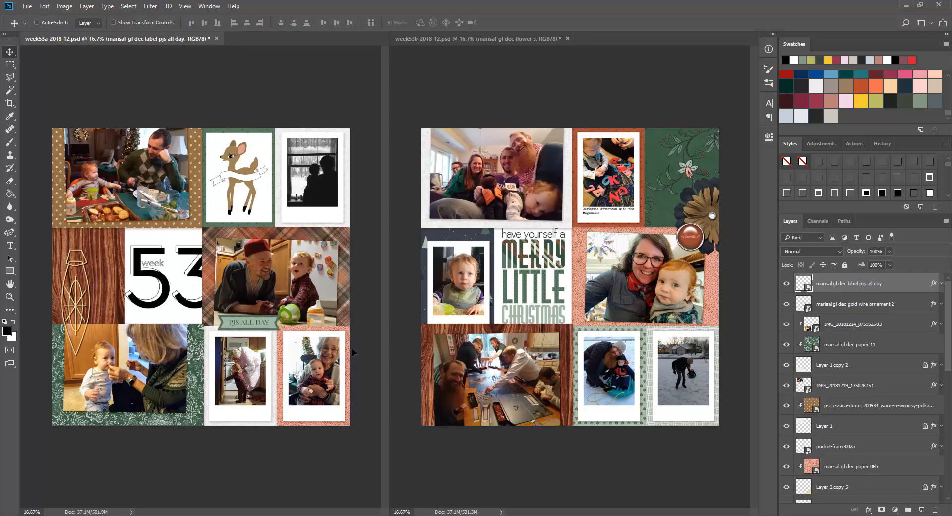
Step: Move the pjs all day label's layer directly above the middle-row photo and fit the label into the pocket's lower-left corner
drag(354, 352, 356, 356)
drag(840, 286, 844, 422)
key(ctrl+t)
drag(307, 315, 306, 311)
key(Return)
drag(266, 311, 268, 313)
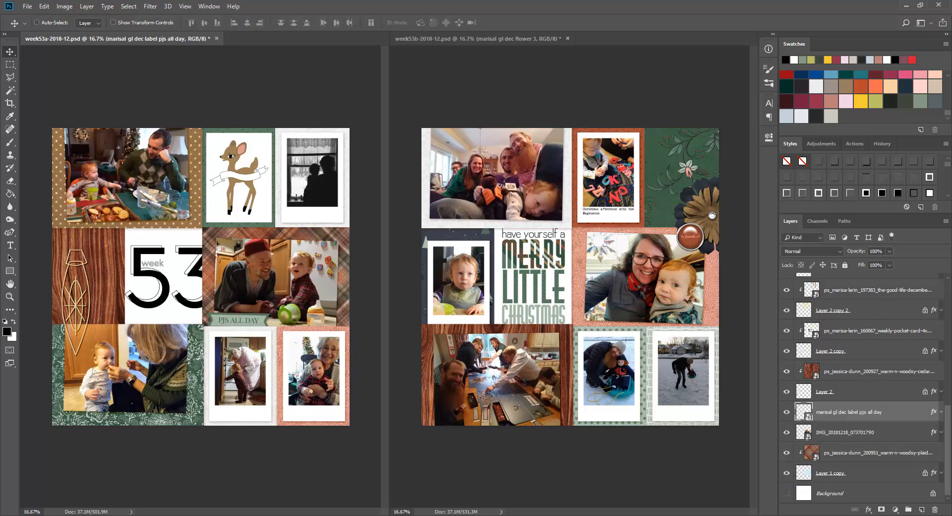
Step: Place the gl dec label december across the top edge of the week 53 card and move its layer to the top
key(Return)
drag(934, 432, 934, 413)
click(941, 412)
drag(853, 412, 843, 276)
drag(245, 283, 201, 233)
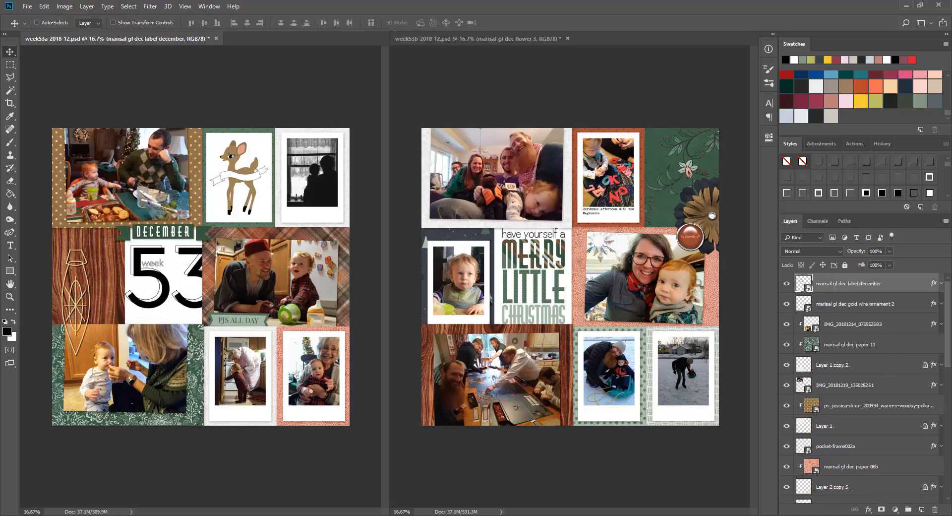
Step: Place the gl dec label oh so good with a drop shadow over the upper-left corner of week53b's top-left photo
right_click(450, 143)
click(463, 149)
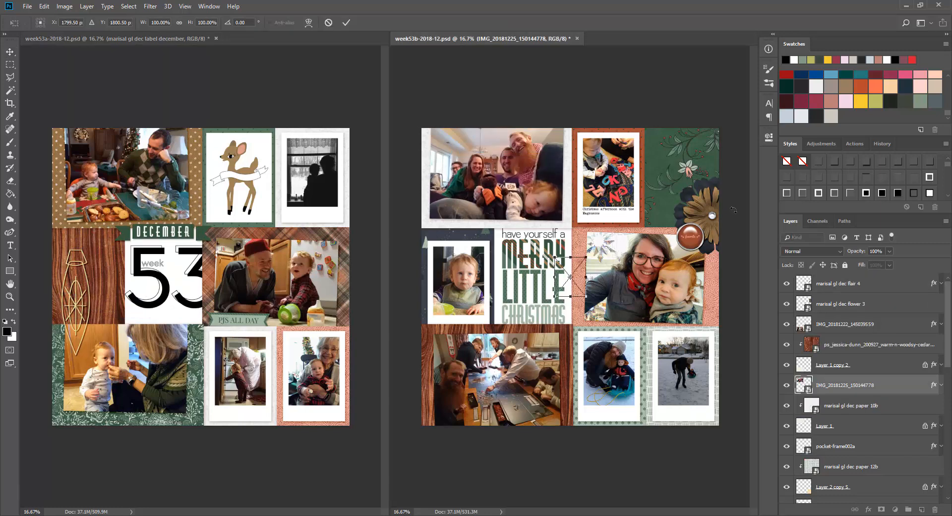
key(Return)
drag(934, 405, 934, 385)
drag(585, 302, 481, 154)
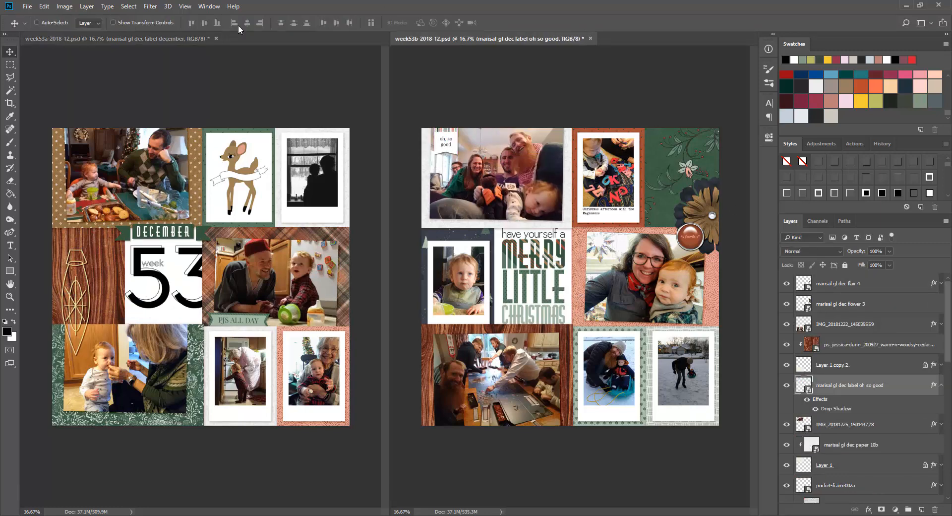
Step: Consolidate the documents into tabs, view week53b at 25%, and select the gl dec paper 09aa layer
click(209, 6)
mouse_move(218, 17)
click(340, 102)
key(z)
click(419, 257)
key(v)
right_click(537, 182)
click(552, 187)
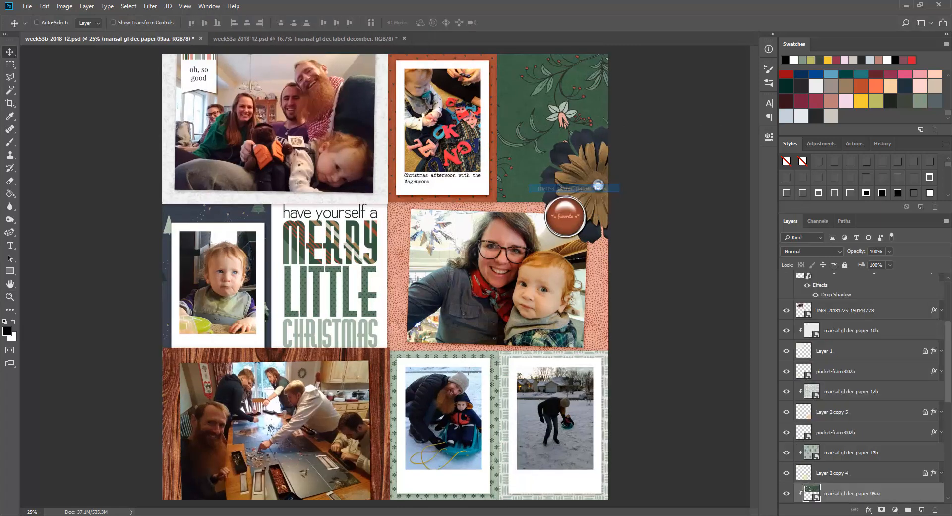
key(Return)
drag(424, 290, 563, 159)
key(Delete)
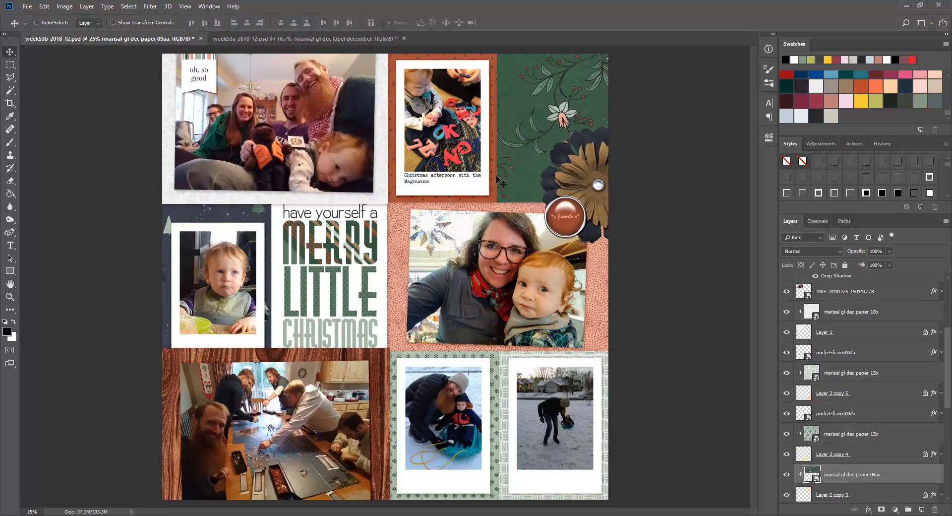
Step: Place gl dec leaf 3 above paper 09aa, rotate it and tuck it behind the flower with a drop shadow
key(Return)
drag(386, 276, 547, 149)
key(ctrl+t)
drag(684, 150, 680, 230)
key(Return)
drag(611, 179, 618, 188)
key(ctrl+t)
drag(576, 263, 641, 219)
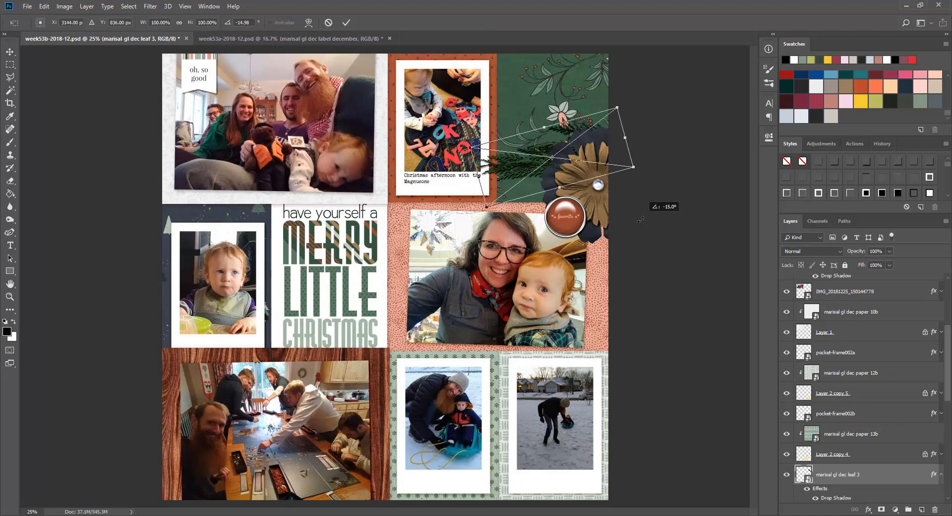
key(Return)
drag(625, 149, 536, 199)
click(941, 474)
Step: Place gl dec leaf 5 directly above paper 09aa so it extends the greenery beside the flower
scroll(883, 446, down, 3)
click(855, 434)
key(Return)
drag(421, 291, 565, 202)
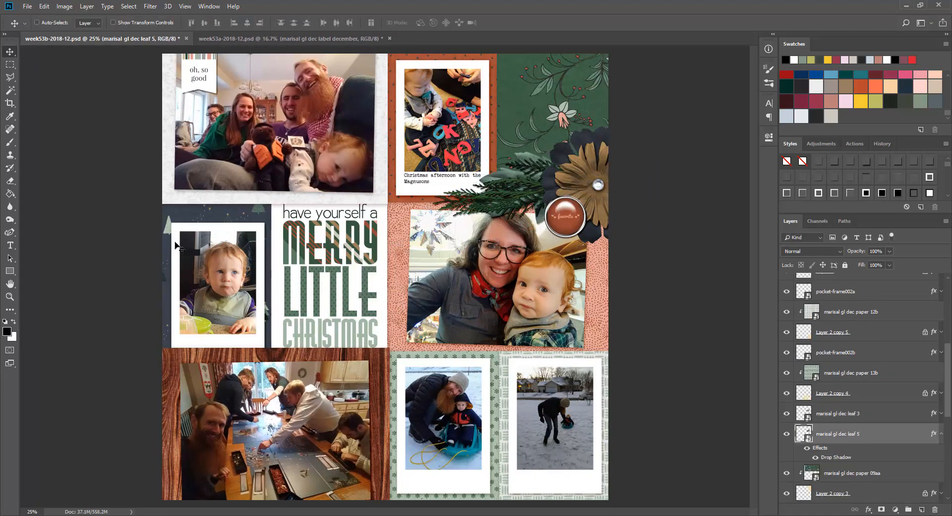
Step: Place gl dec tinsel button mint above the oh so good label and fit it at the label's upper-left corner
right_click(212, 66)
click(238, 71)
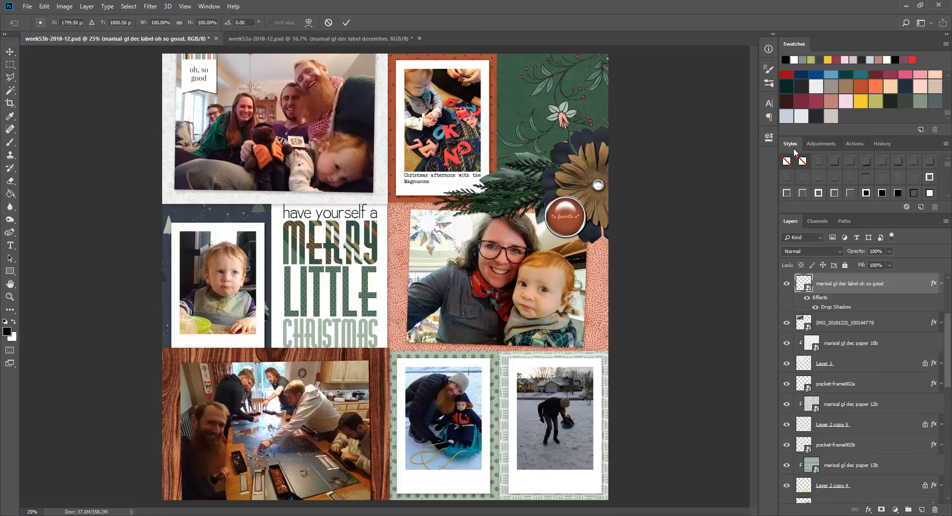
key(Return)
drag(415, 296, 263, 89)
key(ctrl+t)
drag(251, 88, 194, 68)
key(Return)
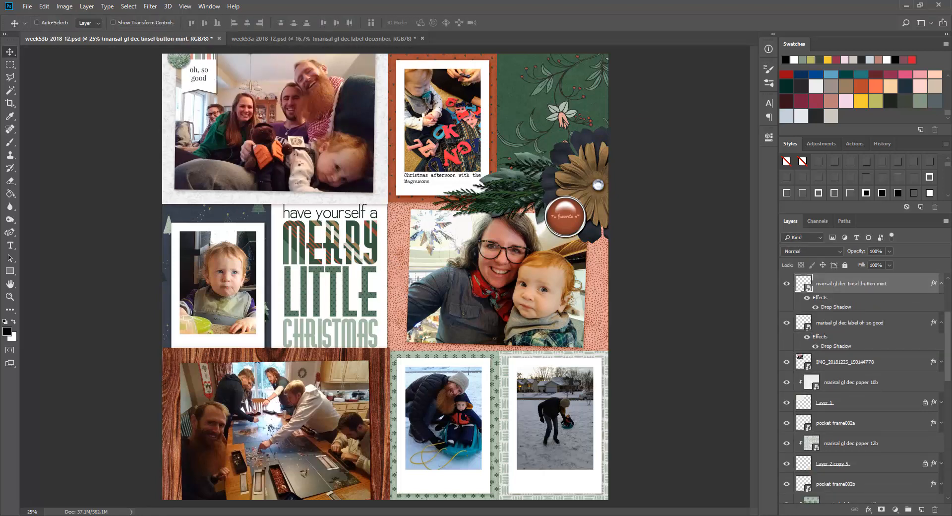
Step: Place gl dec wood holly 2 over the upper-right corner of week53b's bottom-left photo and move its layer to the top
key(Return)
drag(397, 288, 372, 384)
click(942, 323)
click(941, 342)
click(941, 283)
drag(853, 285, 837, 275)
drag(376, 346, 387, 343)
Step: Place gl dec tag 9 above the bottom-left pocket's cedar wood paper, transform it and tuck it behind the photo and wood holly
right_click(287, 353)
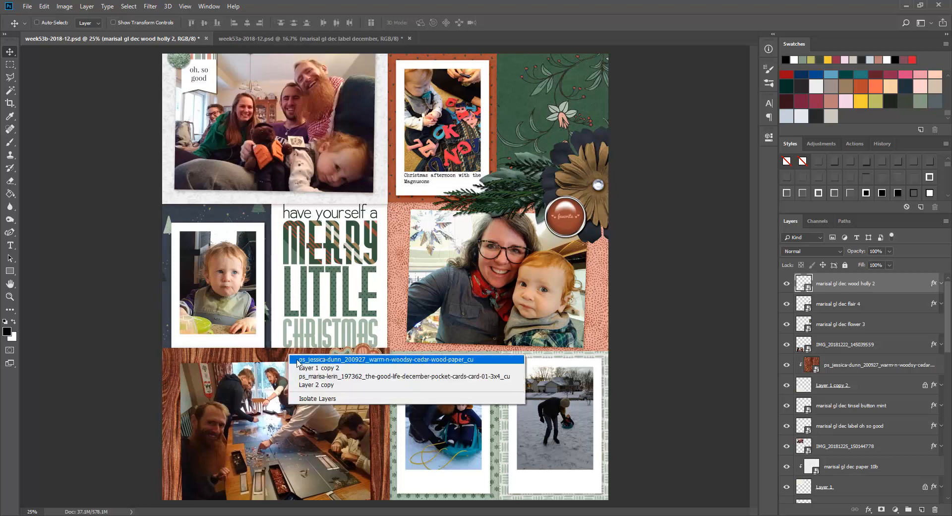
click(297, 360)
key(Return)
drag(398, 264, 352, 369)
key(ctrl+t)
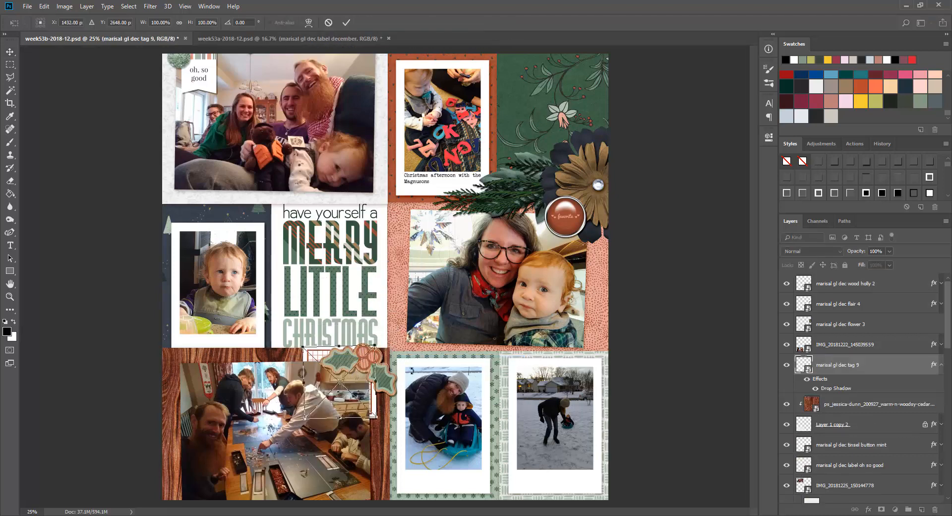
drag(411, 372, 411, 369)
key(Return)
drag(389, 392, 378, 390)
key(ctrl+t)
drag(390, 324, 390, 322)
key(Return)
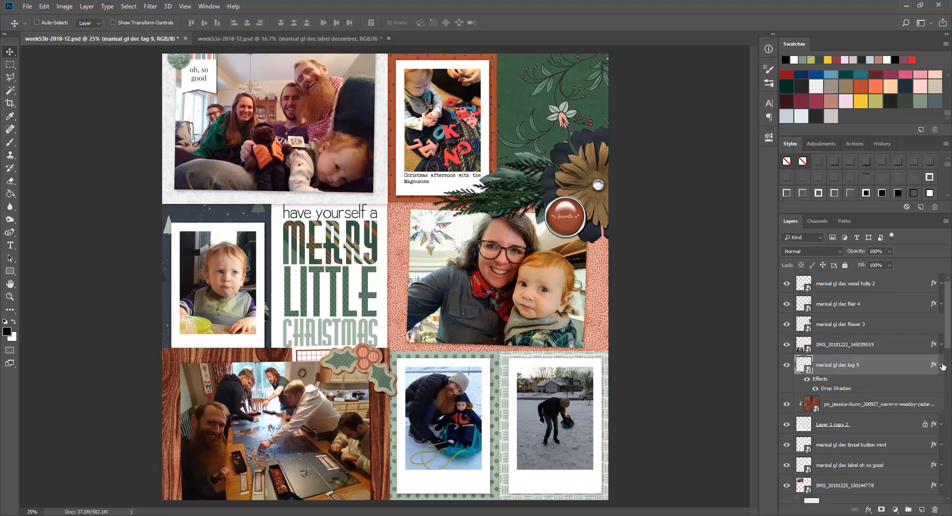
click(941, 365)
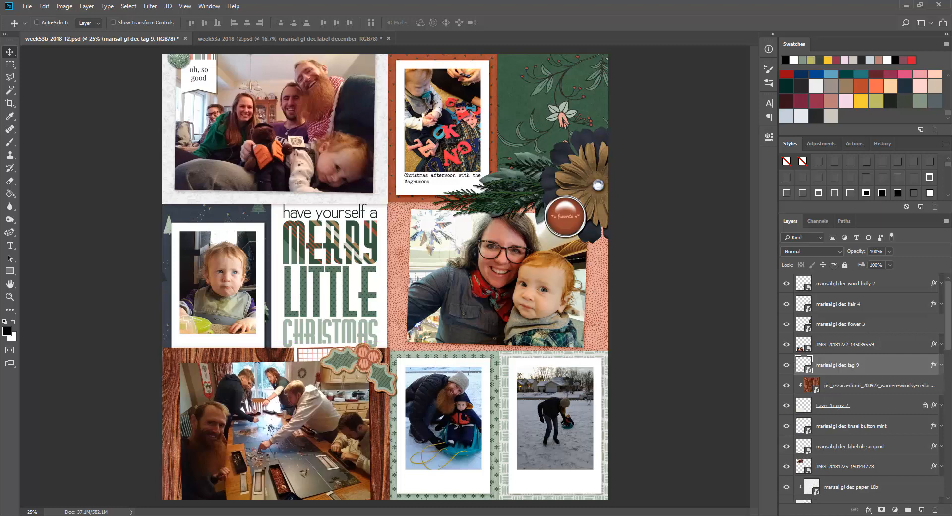
Step: Place gl dec tape 1 above the bottom-right photo frame, shrink it and position it along the frame's lower border
right_click(551, 432)
click(563, 438)
key(Return)
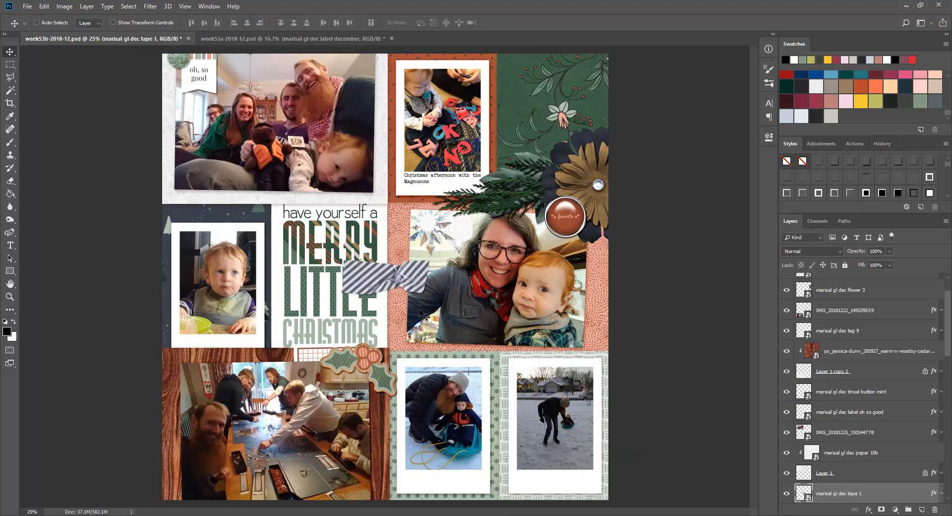
key(ctrl+t)
drag(397, 280, 575, 475)
key(Return)
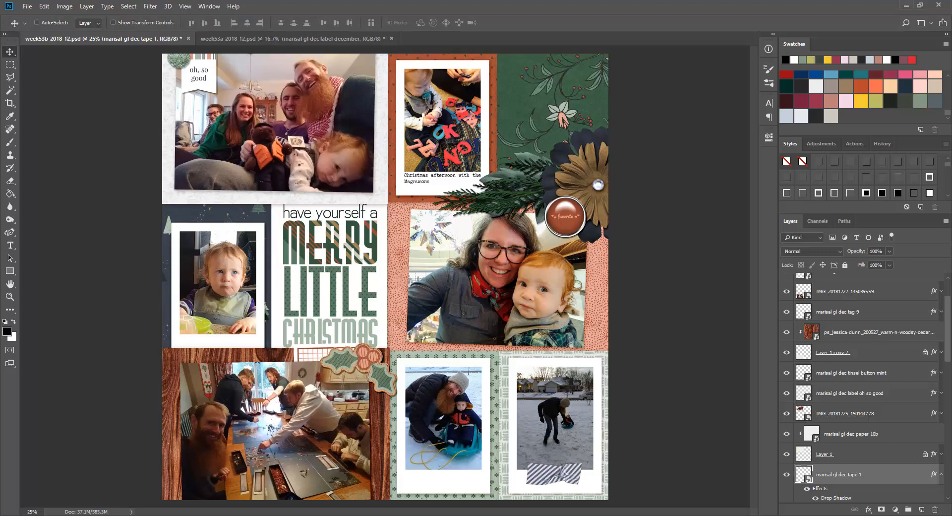
Step: Place gl dec frame 7 in week53b, move its layer above the middle-row photo, and fit the frame around the photo
ctrl+click(303, 351)
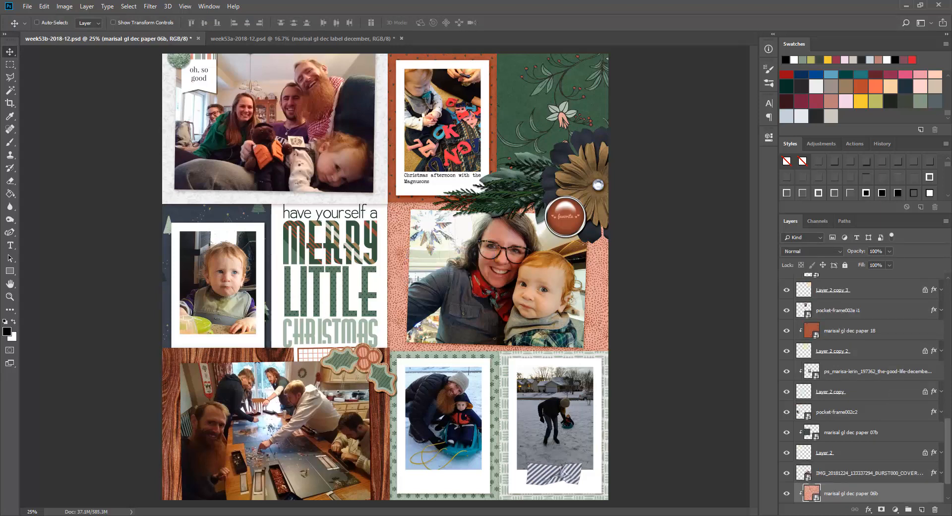
drag(435, 292, 556, 322)
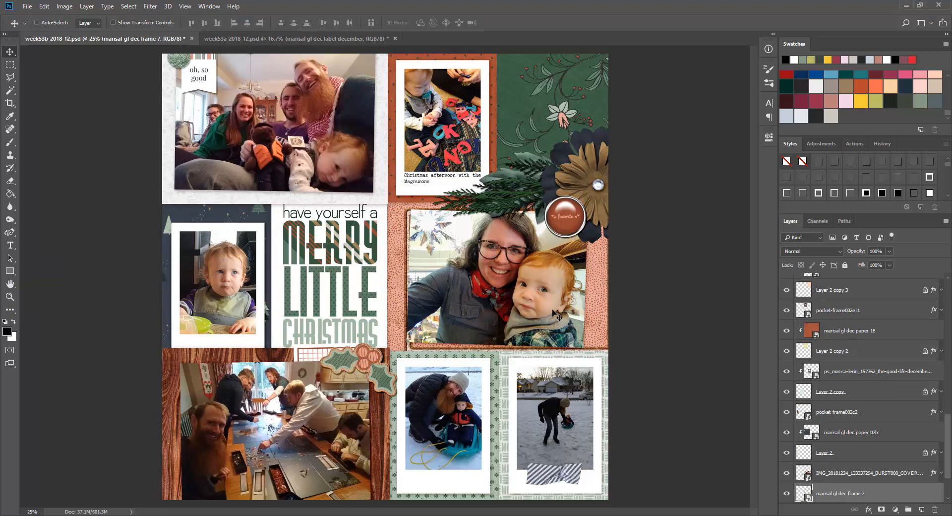
right_click(830, 493)
click(824, 351)
key(ctrl+])
key(ctrl+t)
drag(649, 242, 651, 248)
drag(610, 374, 589, 361)
key(Return)
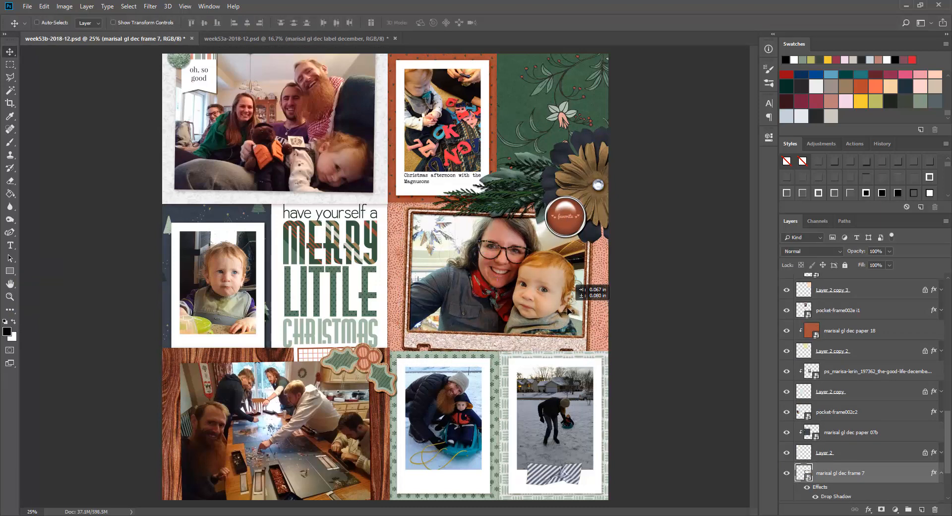
drag(566, 307, 567, 315)
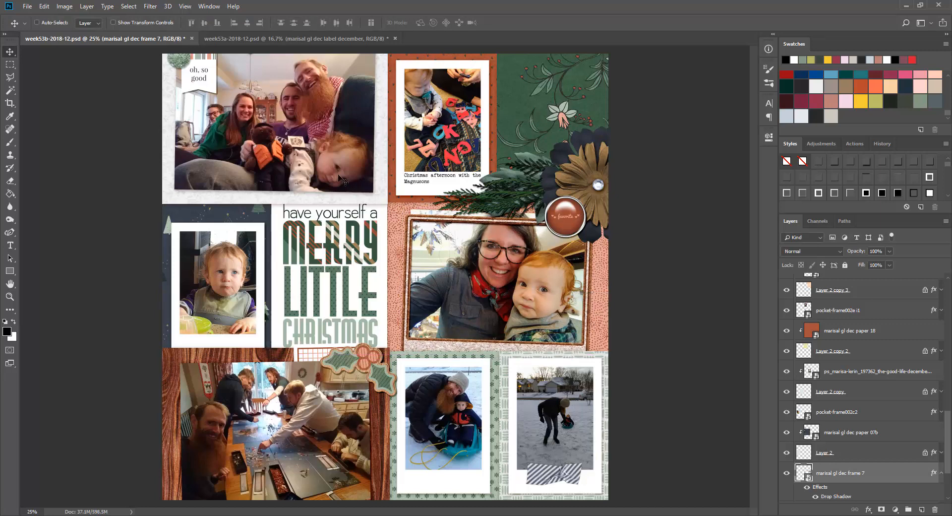
Step: Place gl dec flair heart 1 above tape 1, shrink it and position it at the tape's left end
right_click(576, 470)
right_click(542, 473)
click(556, 427)
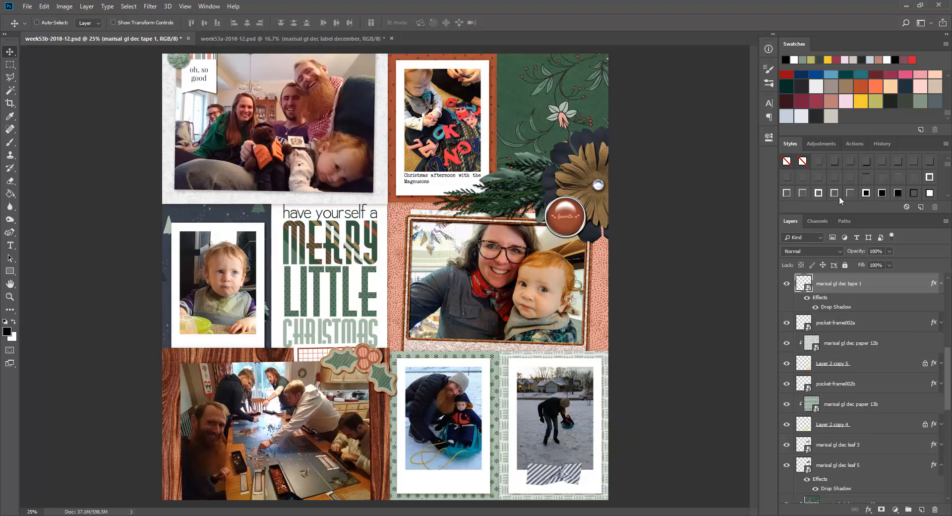
drag(432, 290, 595, 458)
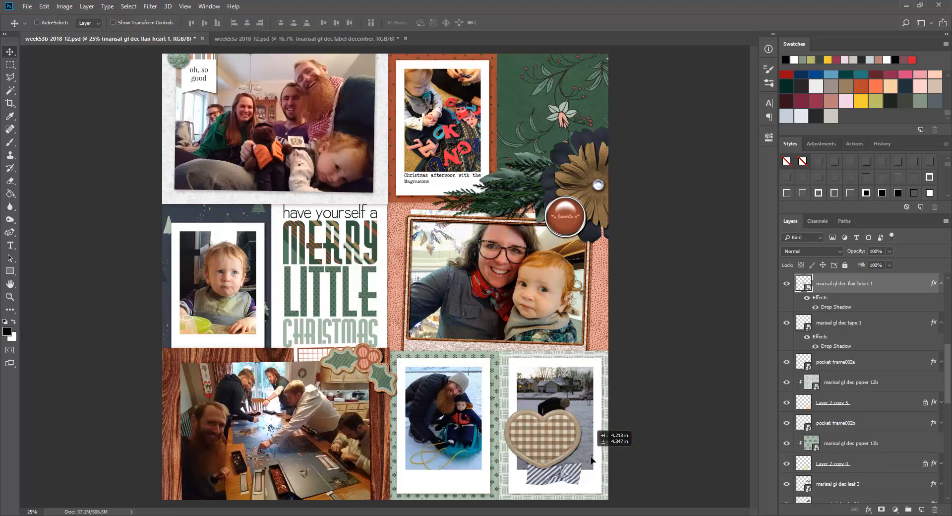
key(ctrl+t)
drag(589, 415, 567, 469)
key(Return)
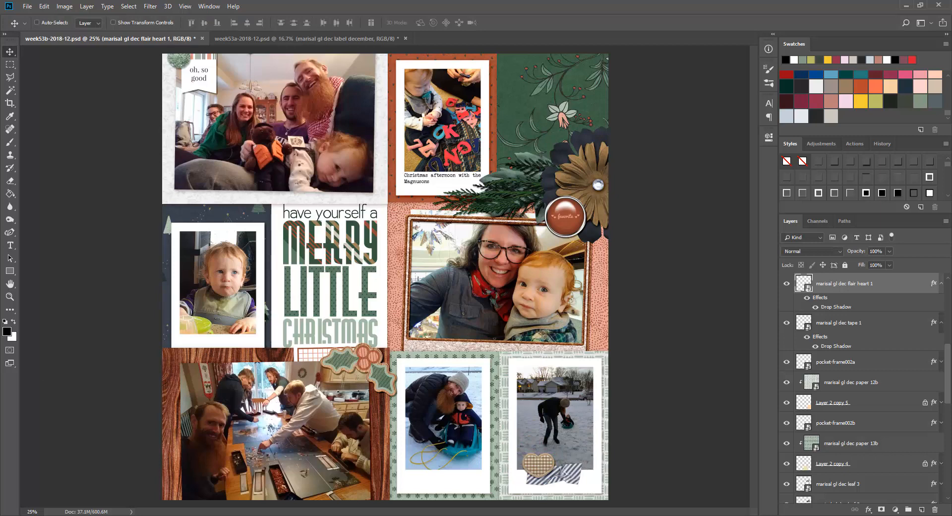
Step: Place gl dec label cozy together above flair heart 1, add a drop shadow, and fit it along the bottom-left edge of the sled photo's frame
key(Return)
click(821, 162)
drag(387, 278, 418, 471)
click(942, 284)
click(941, 304)
key(ctrl+t)
key(Return)
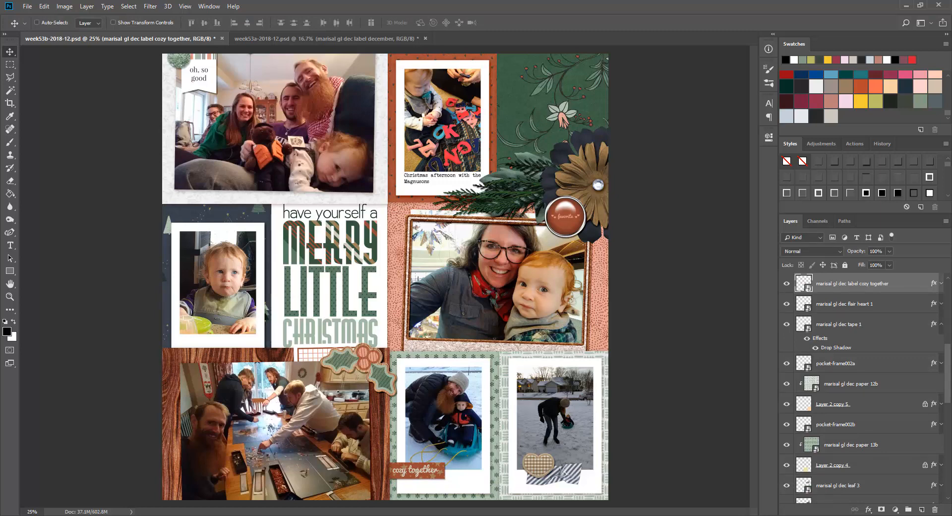
Step: Place gl dec little flower 3 above the bottom-left cedar wood paper, add a drop shadow, and tuck it behind the wood holly
right_click(376, 403)
click(398, 408)
key(Return)
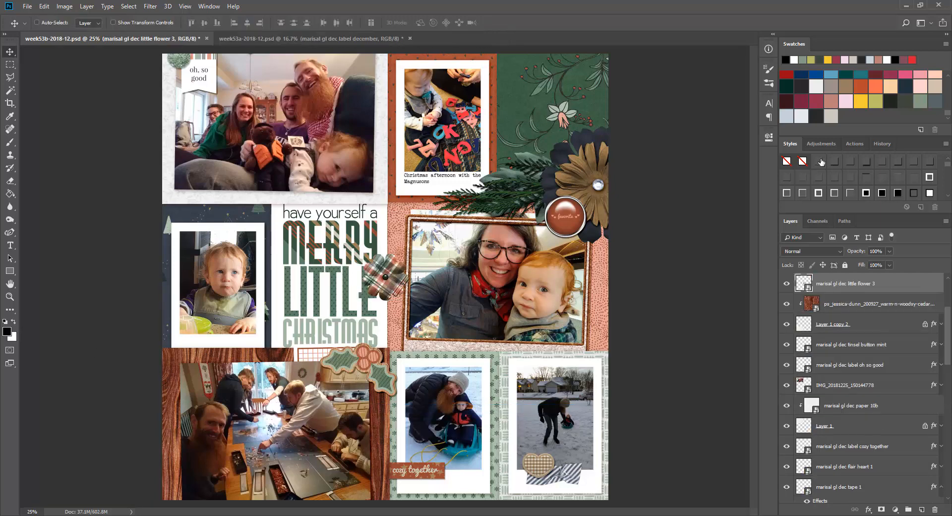
click(820, 162)
drag(406, 262, 392, 340)
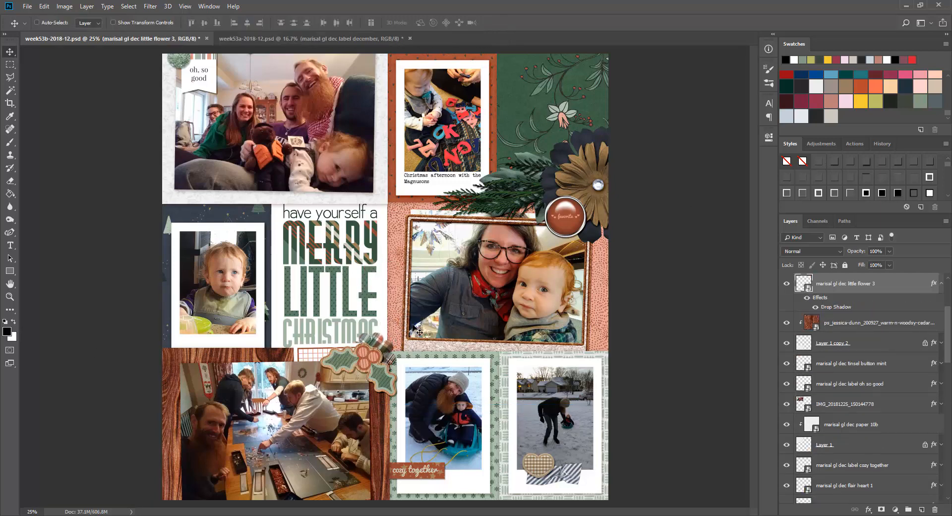
Step: Place gl dec frame 6 with a drop shadow behind the bottom-left photo, offset toward its upper-right corner, and save week53b
right_click(370, 373)
click(347, 377)
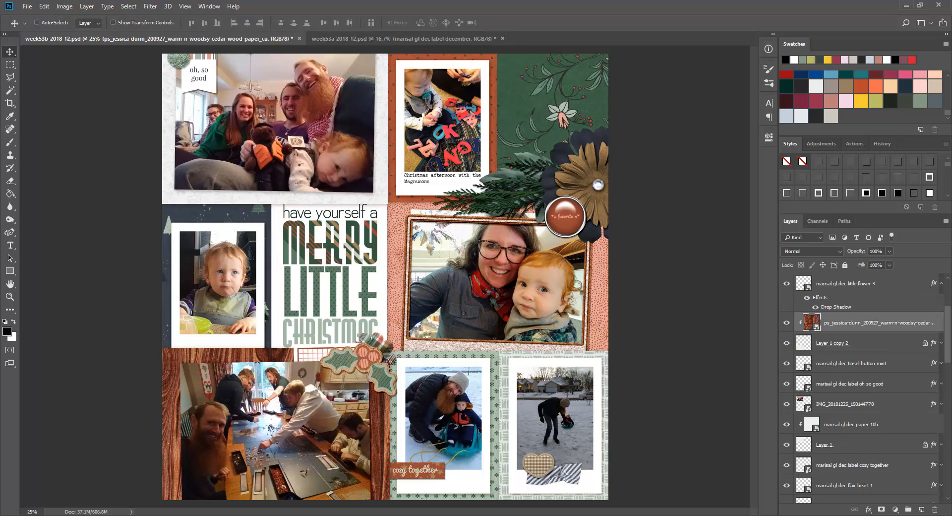
drag(164, 379, 171, 378)
key(Return)
drag(390, 276, 286, 417)
click(819, 162)
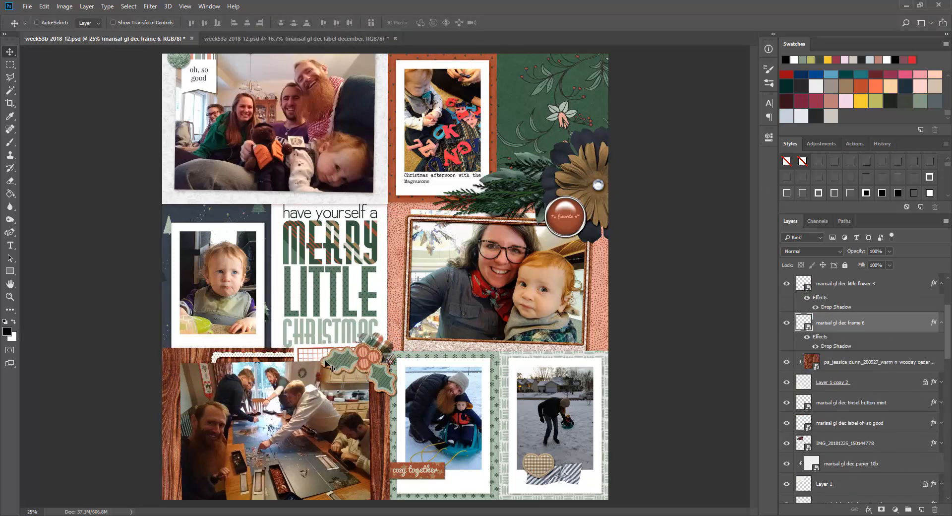
click(942, 323)
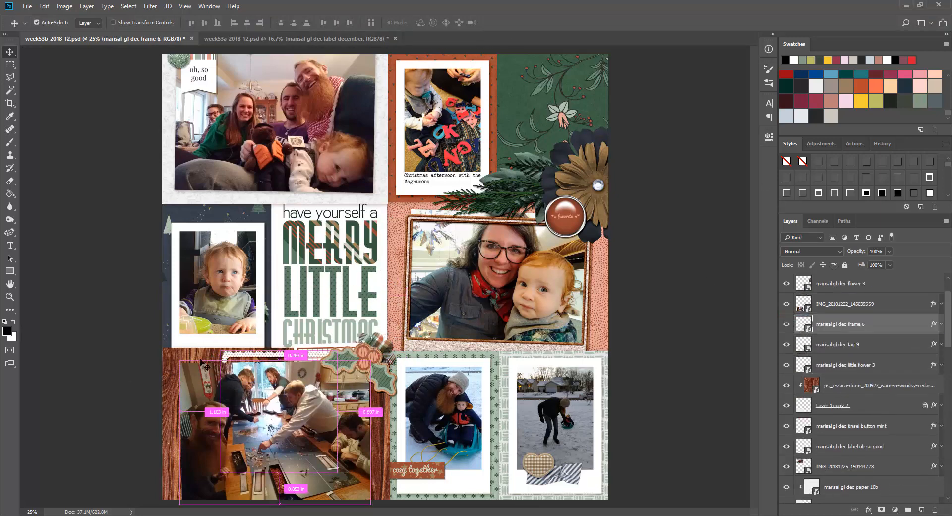
drag(330, 453, 358, 452)
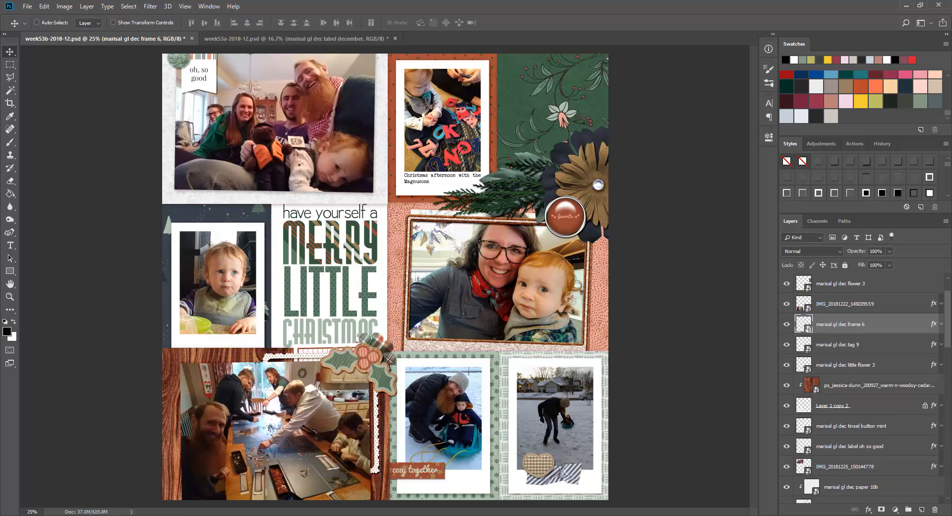
key(ctrl+s)
Step: Switch to week53a, place gl dec flower 12 over the cedar wood pocket, and move its layer to the top of the stack
click(317, 39)
key(z)
click(356, 155)
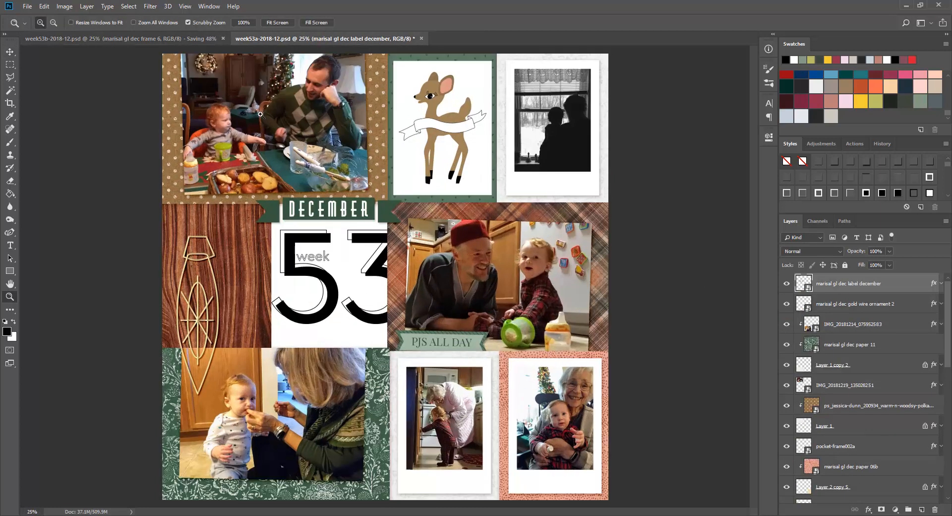
key(v)
ctrl+click(446, 343)
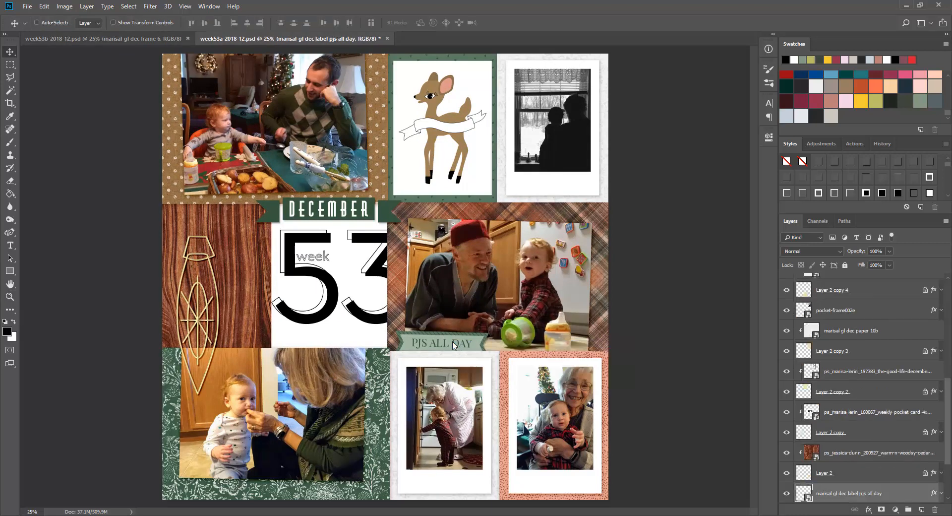
key(ctrl+v)
drag(397, 277, 225, 271)
drag(871, 492, 855, 215)
click(941, 393)
mouse_move(266, 302)
mouse_down()
mouse_move(272, 310)
mouse_move(276, 298)
mouse_up()
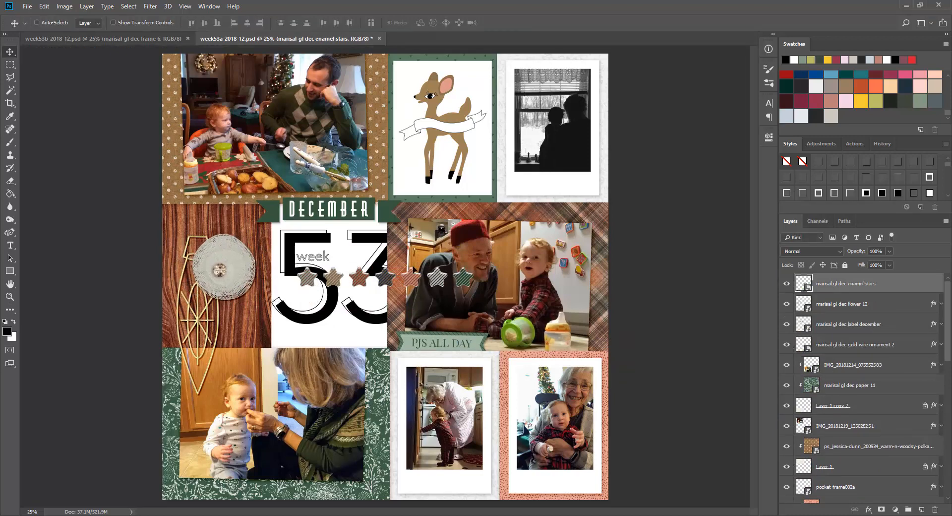
Step: Delete the PJs all day label and the gold wire ornament from the week53a page
right_click(457, 336)
click(461, 341)
key(Delete)
right_click(206, 308)
click(210, 313)
key(Delete)
Step: Move gl dec flower 12 down to the seam between the cedar wood pocket and the bottom-left photo
right_click(230, 268)
drag(234, 265, 213, 346)
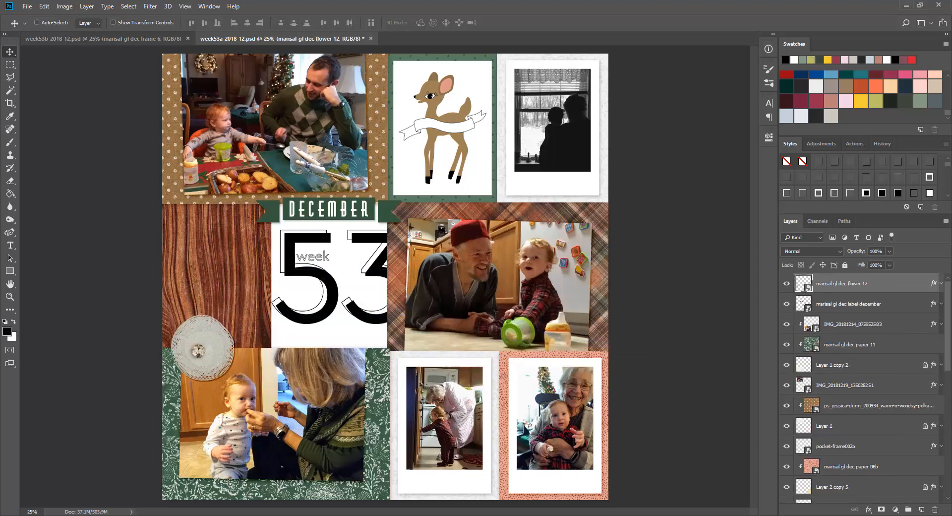
Step: Place gl dec paint 3 above the cedar wood paper, position it behind flower 12, and blend out the underlying layer's dark tones with Blend If
right_click(227, 287)
click(235, 292)
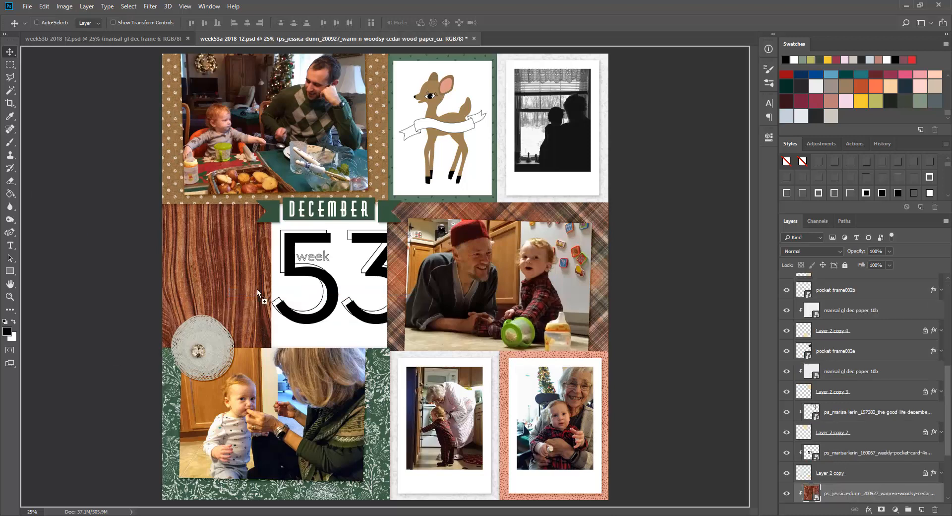
key(Return)
drag(432, 283, 248, 335)
double_click(925, 490)
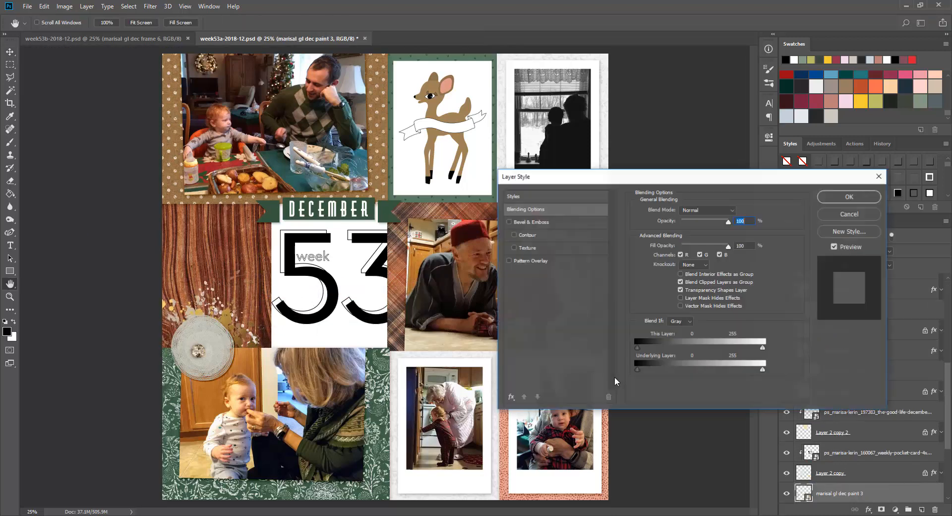
drag(638, 369, 677, 370)
click(849, 197)
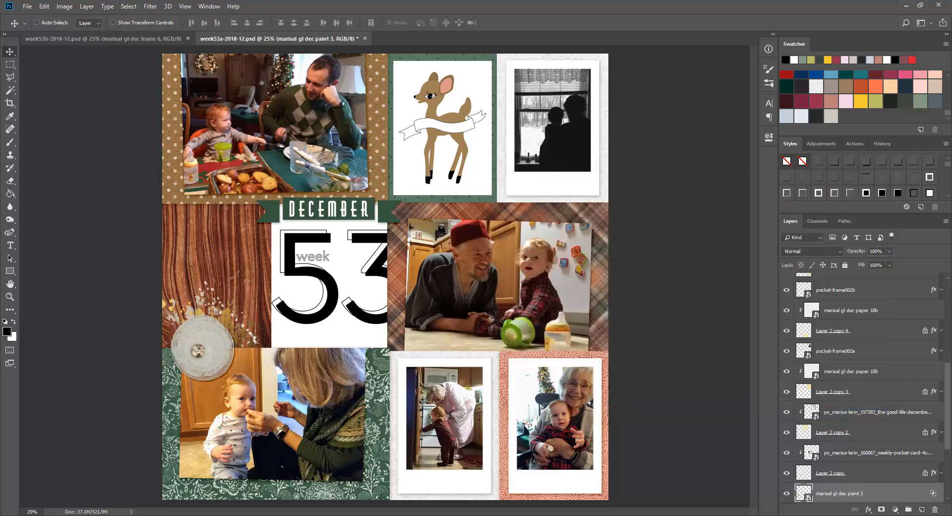
Step: Place gl dec leaf 6 above the bottom-left photo and tuck it behind the upper-right side of flower 12
right_click(191, 390)
click(200, 396)
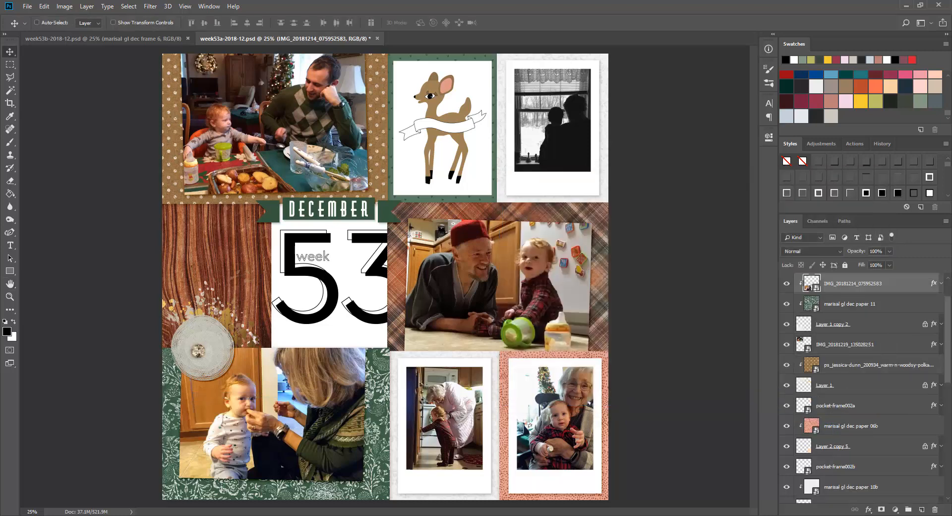
drag(436, 361, 218, 316)
key(Return)
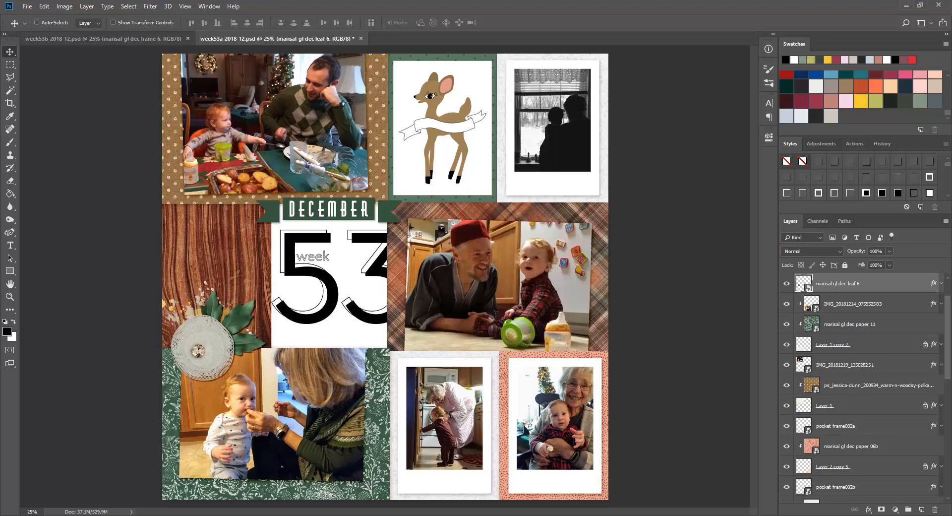
Step: Place gl dec label all the fun 1 at the cedar wood pocket's left edge and tuck it below the leaf 6 layer
key(ctrl+v)
drag(390, 301, 189, 282)
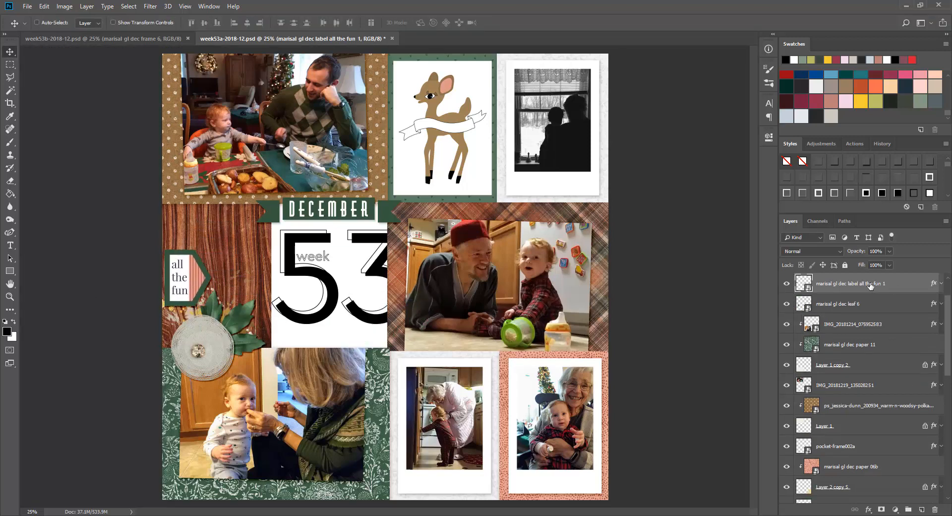
key(ctrl+[)
drag(262, 266, 262, 270)
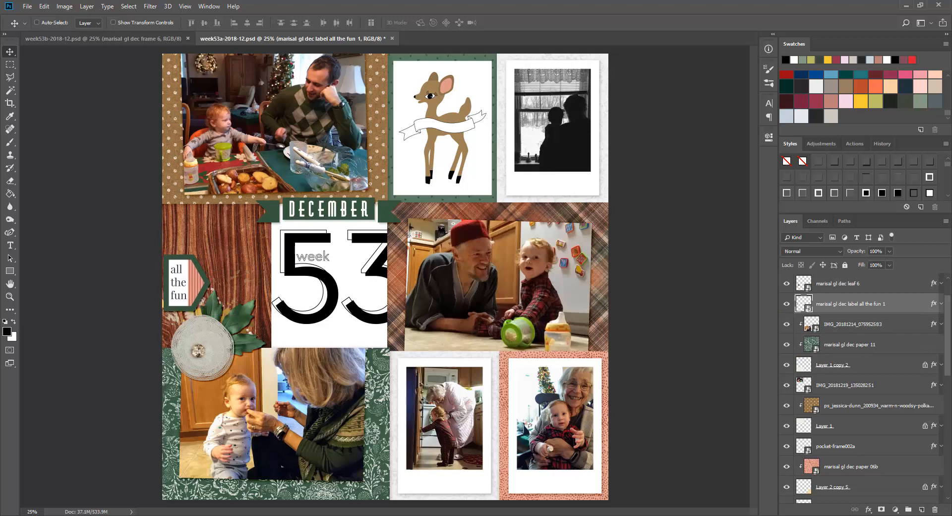
Step: Place gl dec frame 7 above the top-left photo with a drop shadow, and transform it to fit around the photo
ctrl+click(168, 178)
drag(0, 164, 196, 161)
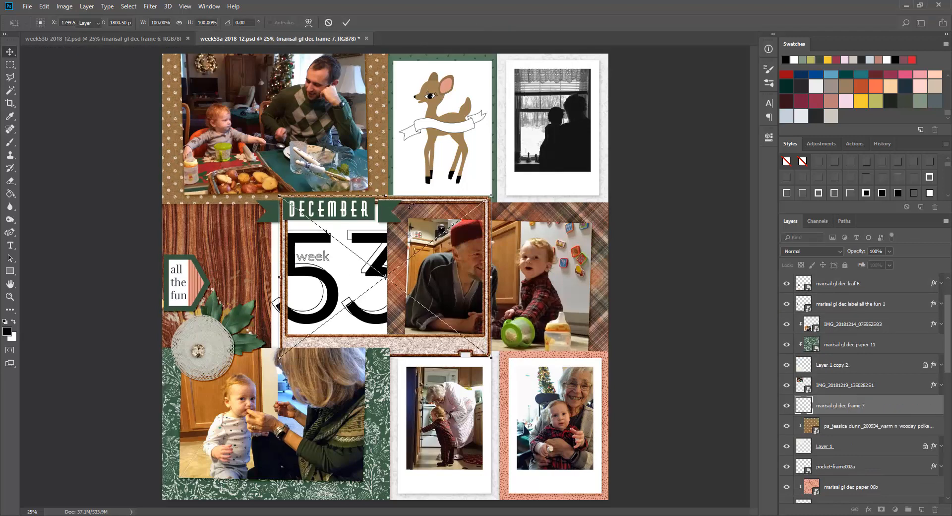
key(Return)
drag(386, 277, 307, 163)
drag(816, 401, 816, 376)
click(835, 161)
drag(421, 165, 392, 127)
key(ctrl+t)
drag(396, 210, 398, 206)
drag(389, 202, 364, 182)
key(Return)
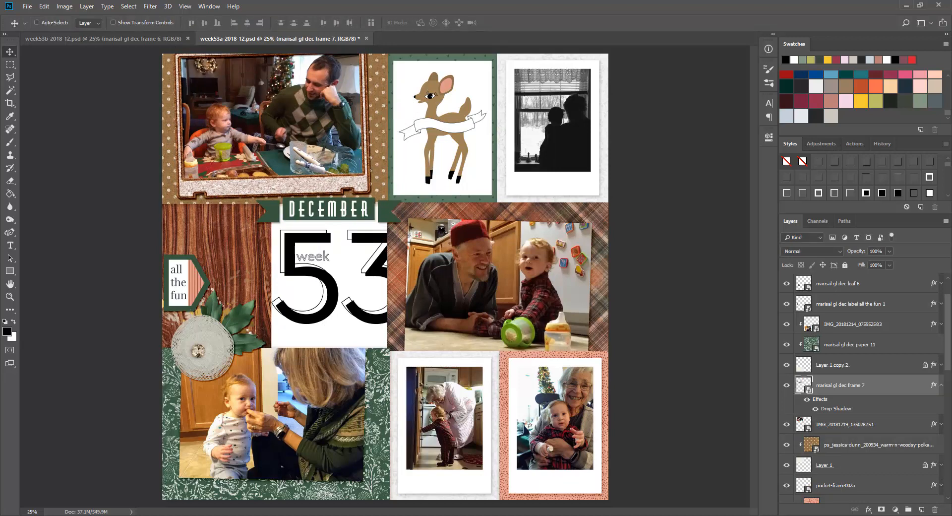
Step: Place gl dec burlap holly with a drop shadow, and transform it to sit on the lower-left corner of the black-and-white window photo's frame
click(161, 39)
click(239, 39)
drag(951, 171, 463, 167)
key(Return)
drag(430, 234, 562, 196)
click(819, 162)
key(ctrl+t)
drag(606, 164, 548, 186)
drag(527, 244, 524, 222)
drag(563, 230, 565, 206)
key(Return)
Step: Place gl dec flair 1 with a drop shadow and resize it onto the lower-left corner of the top-left photo's frame
drag(951, 171, 464, 166)
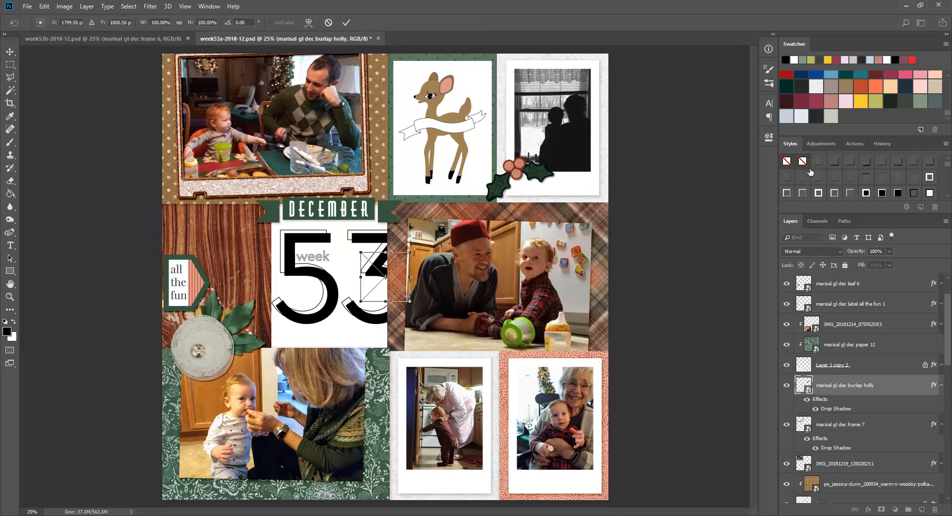
key(Return)
click(819, 162)
drag(402, 291, 231, 200)
key(ctrl+t)
key(Return)
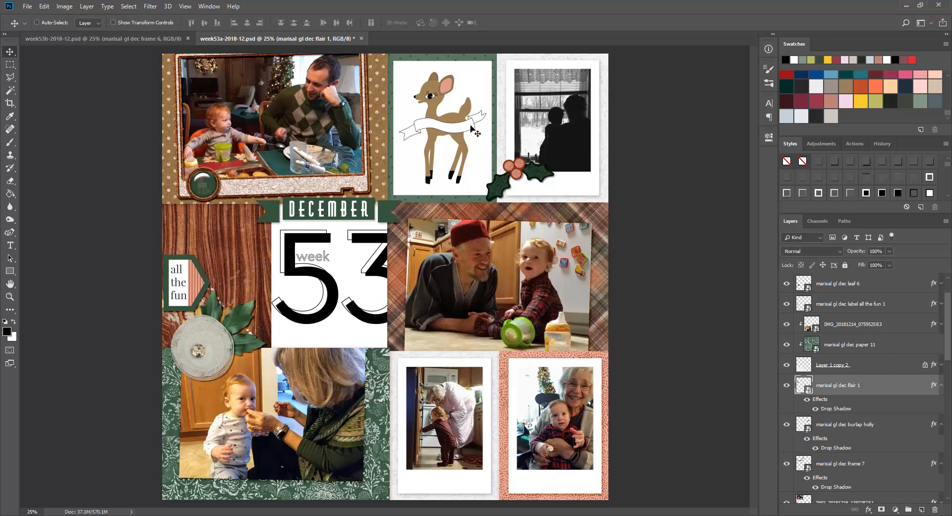
Step: Draw a curved path along the deer card's banner and add "great memories" along it in 9 pt Veteran Typewriter
key(ctrl+plus)
key(ctrl+plus)
key(ctrl+plus)
click(10, 232)
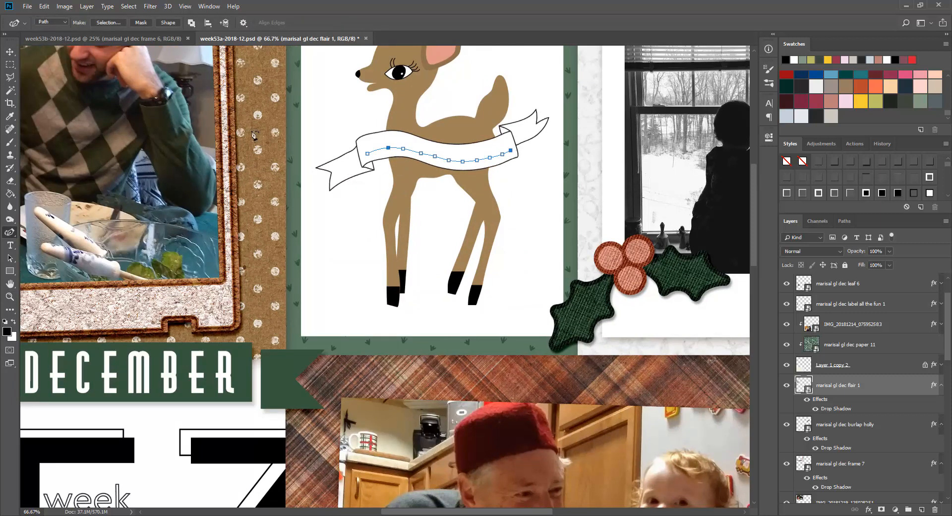
click(15, 245)
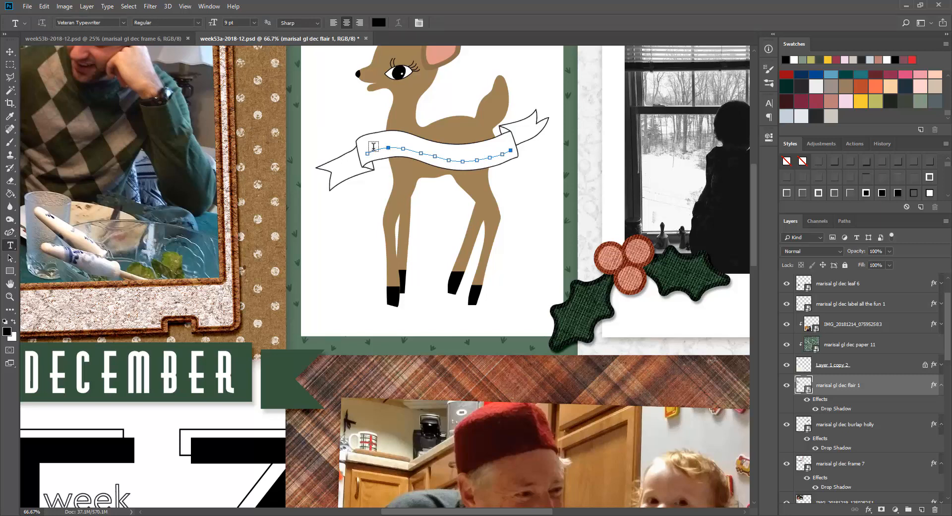
click(408, 149)
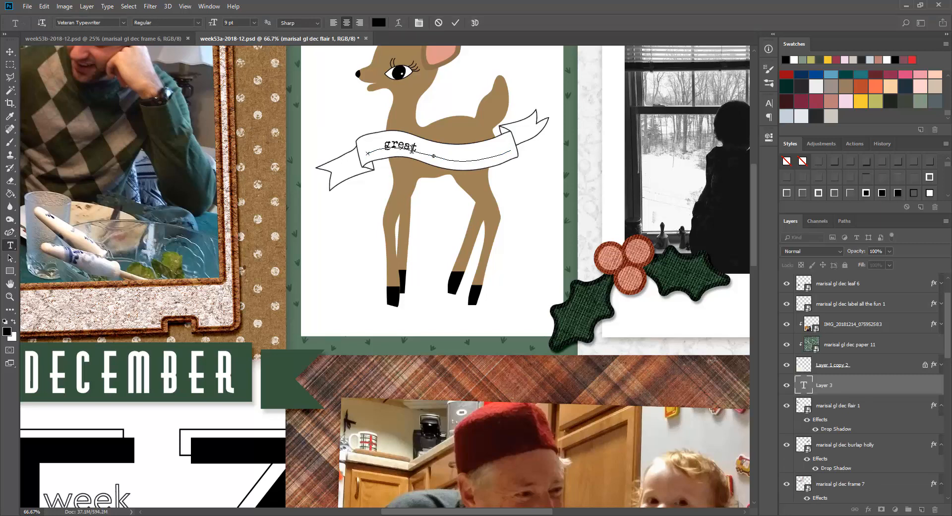
Step: Adjust the text's extent on the banner path so that both words fit, and save week53a
click(10, 231)
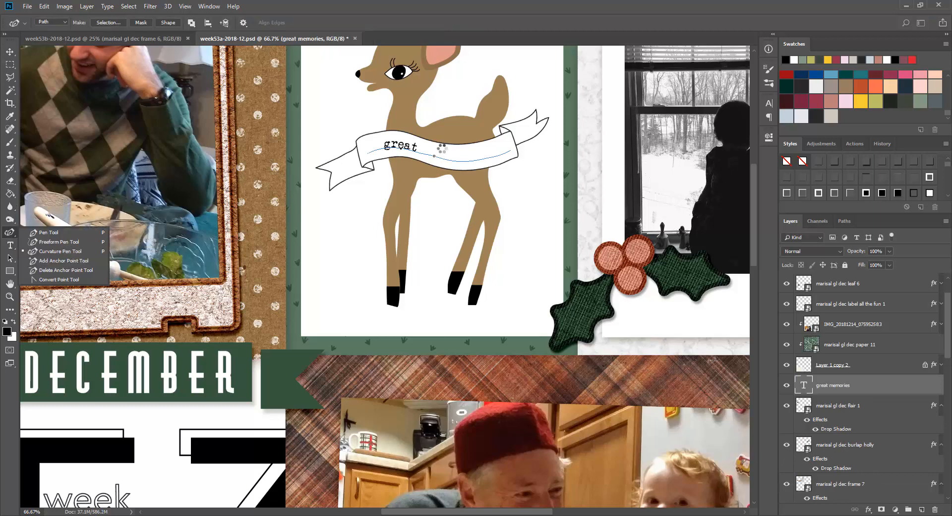
click(10, 257)
mouse_move(434, 156)
mouse_down()
mouse_move(495, 163)
mouse_move(438, 158)
mouse_move(447, 164)
mouse_up()
key(z)
alt+click(436, 191)
alt+click(435, 191)
alt+click(436, 190)
key(ctrl+s)
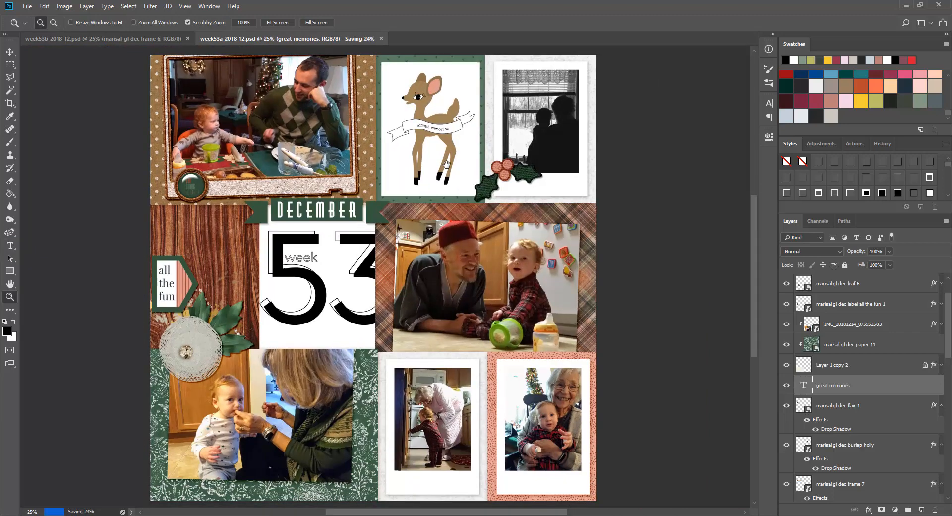
Step: Place gl dec frame 6 between the middle-row photo and its plaid paper, and enlarge it around the photo's upper-left corner
key(v)
ctrl+click(389, 248)
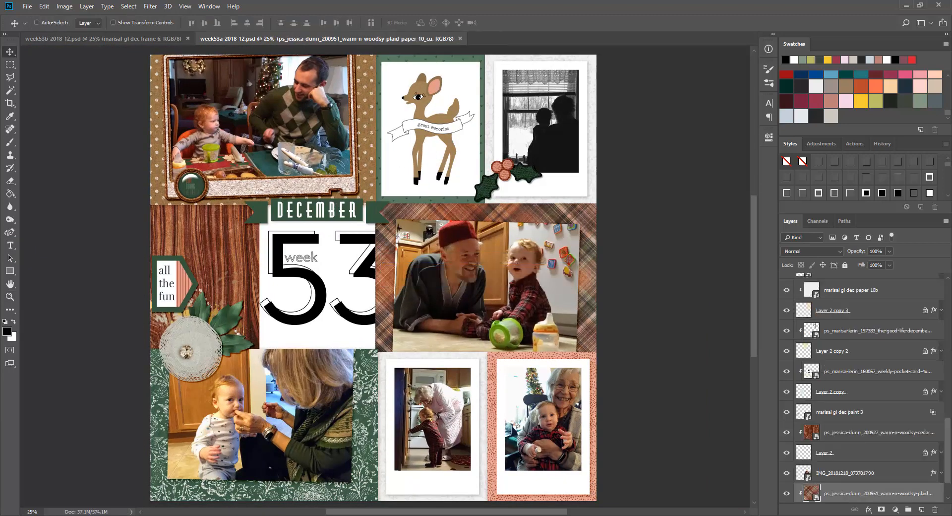
drag(327, 39, 516, 194)
key(ctrl+t)
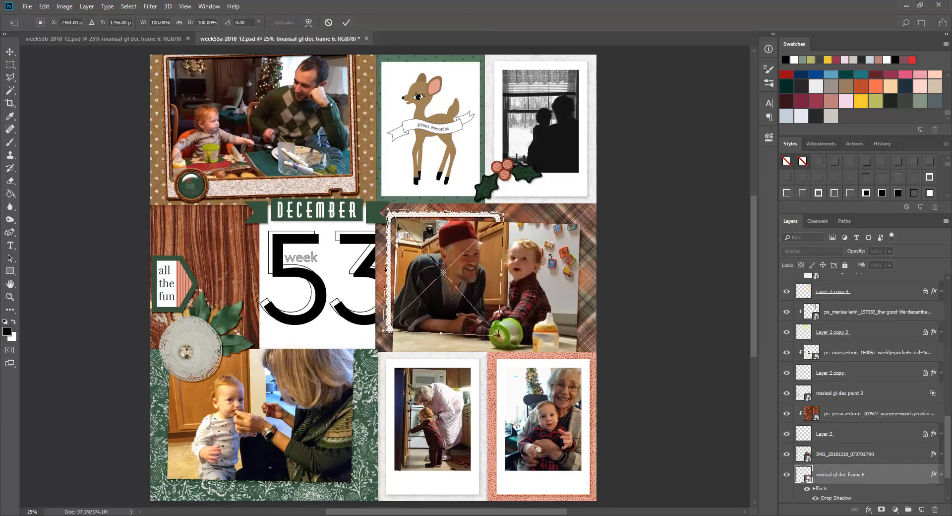
drag(498, 335, 528, 370)
key(Return)
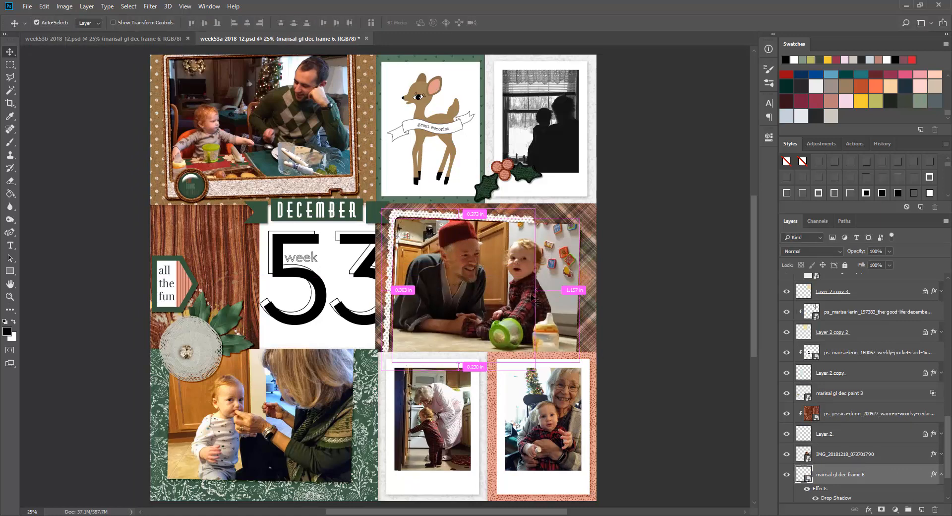
Step: Duplicate gl dec frame 6, mirror the copy around the middle-row photo's upper-right corner, and order it beneath the original frame
key(ctrl+t)
drag(554, 276, 597, 279)
key(Return)
key(ctrl+j)
key(alt+bracketleft)
key(ctrl+bracketright)
click(942, 435)
click(941, 457)
drag(627, 332, 628, 335)
ctrl+click(591, 222)
drag(594, 222, 595, 222)
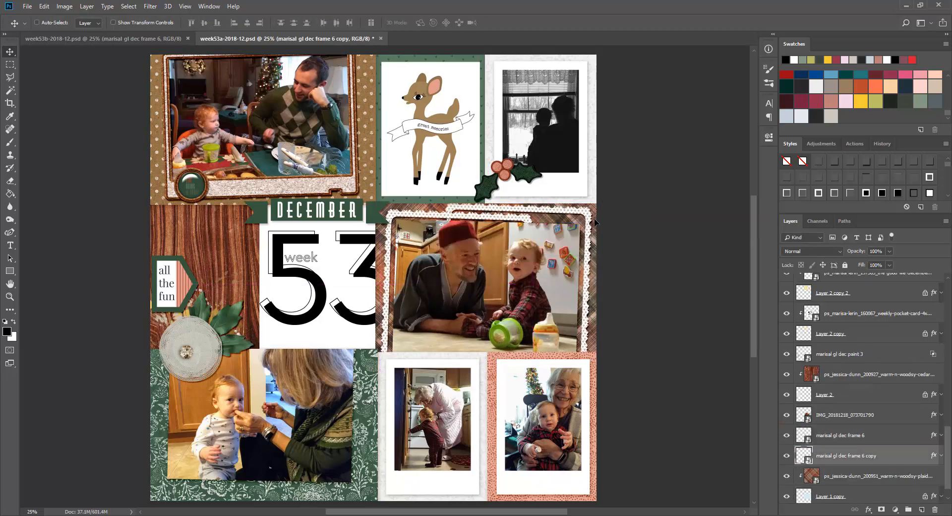
Step: Place gl dec label favorite with a drop shadow above the middle-row photo, and order its layer above the pocket frames
ctrl+click(539, 248)
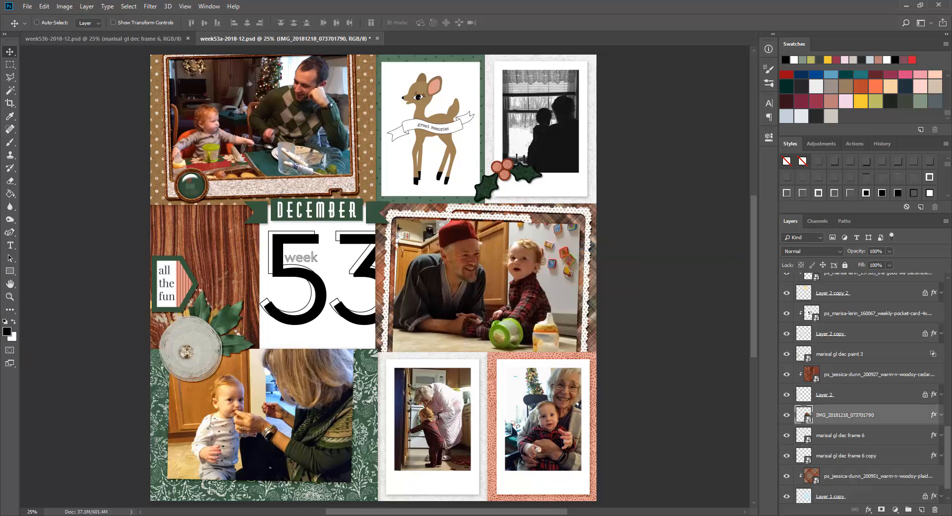
key(ctrl+t)
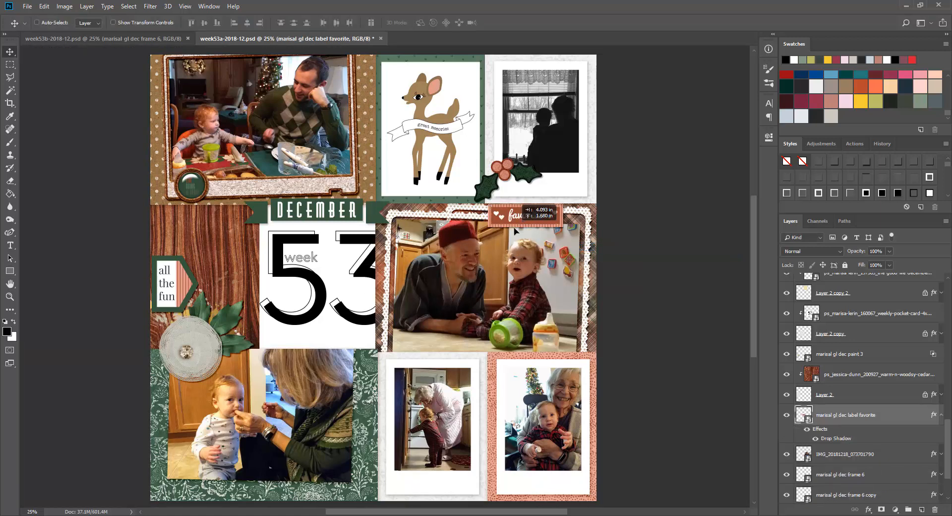
drag(522, 215, 535, 207)
click(941, 415)
drag(885, 413, 860, 294)
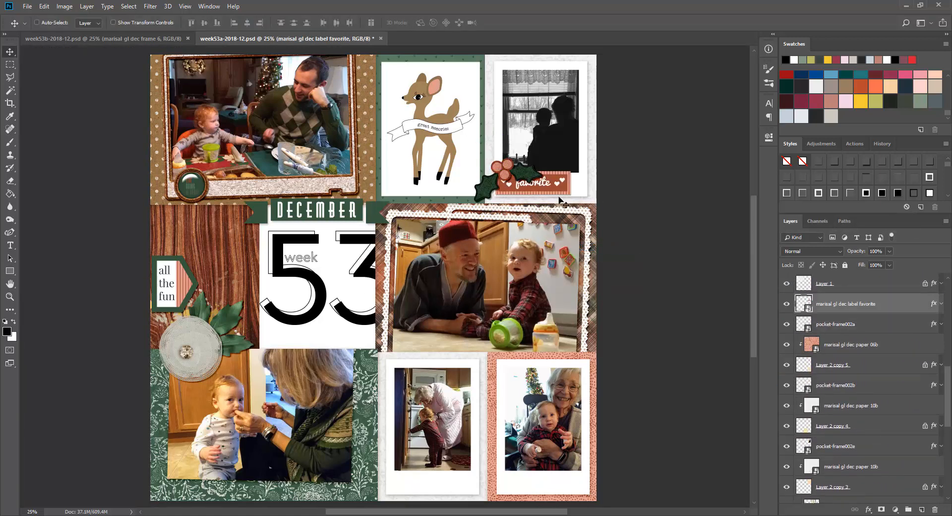
Step: Shrink the favorite label to about 84% and position it over the upper-right part of the middle-row photo's frame
key(ctrl+t)
drag(541, 185, 555, 223)
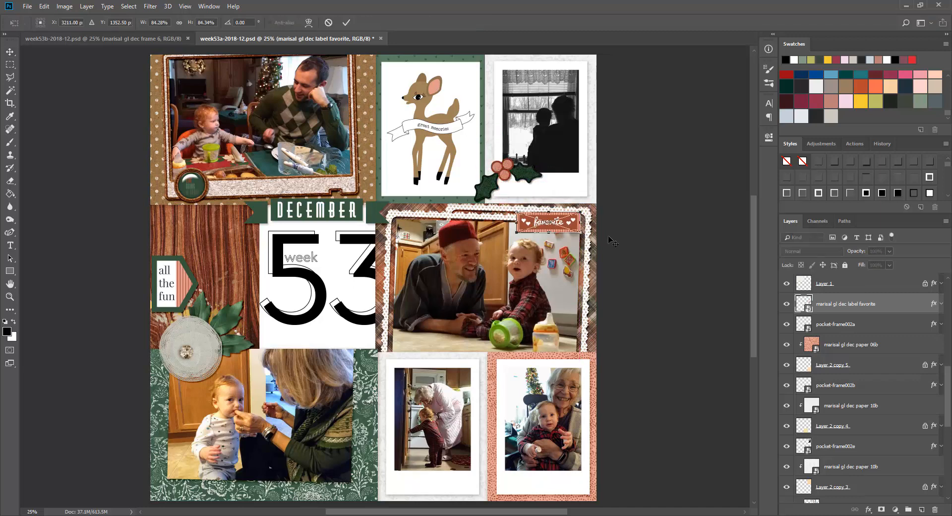
drag(608, 236, 610, 240)
key(Return)
drag(610, 243, 605, 245)
key(ctrl+t)
key(Return)
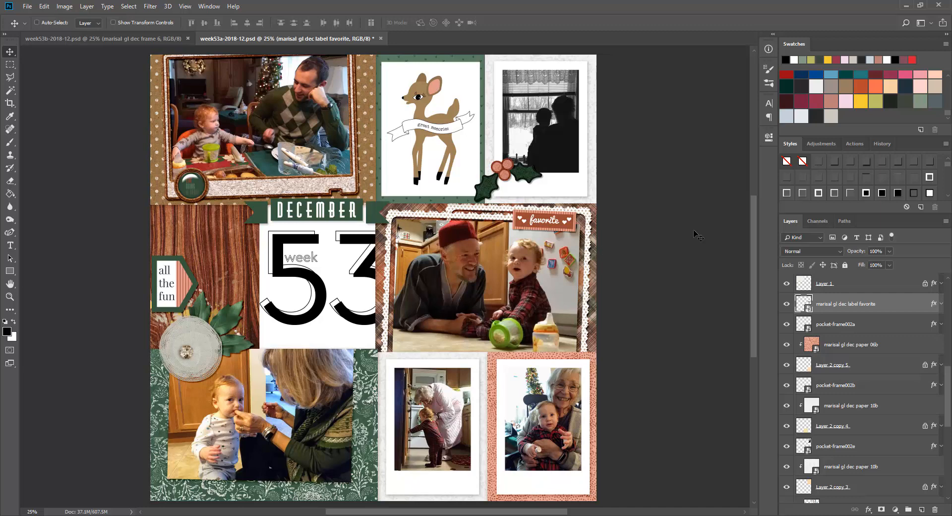
Step: Place gl dec flower 2 at the middle-row photo's upper-right corner, resize it, and order it above the window photo's pocket frame
ctrl+click(575, 242)
key(Return)
drag(381, 290, 592, 232)
key(ctrl+t)
drag(650, 286, 594, 230)
drag(573, 187, 600, 214)
key(Return)
drag(840, 475, 840, 314)
Step: Fine-tune the pink flower's size and placement, and shift the favorite label so that it overlaps the flower
drag(612, 250, 604, 247)
key(ctrl+t)
drag(614, 180, 630, 174)
key(Return)
drag(593, 221, 614, 232)
right_click(550, 222)
click(566, 226)
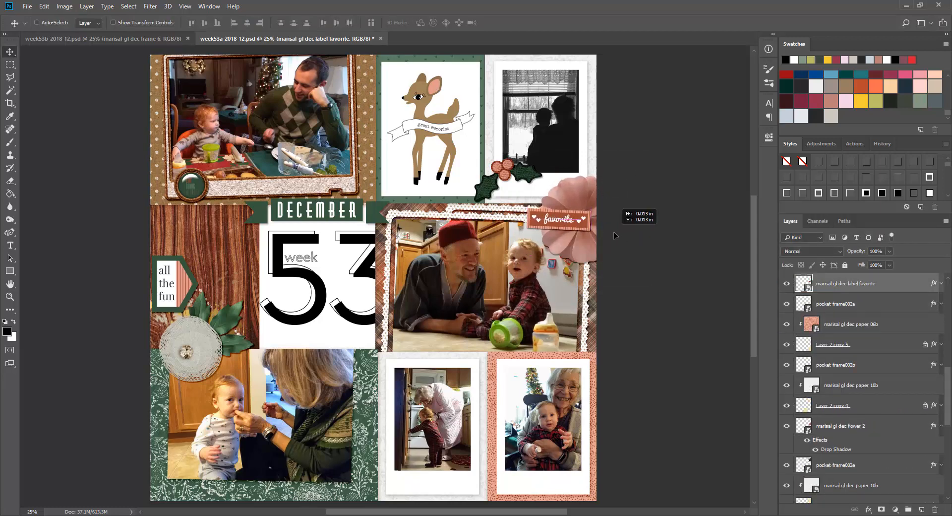
right_click(504, 229)
click(521, 233)
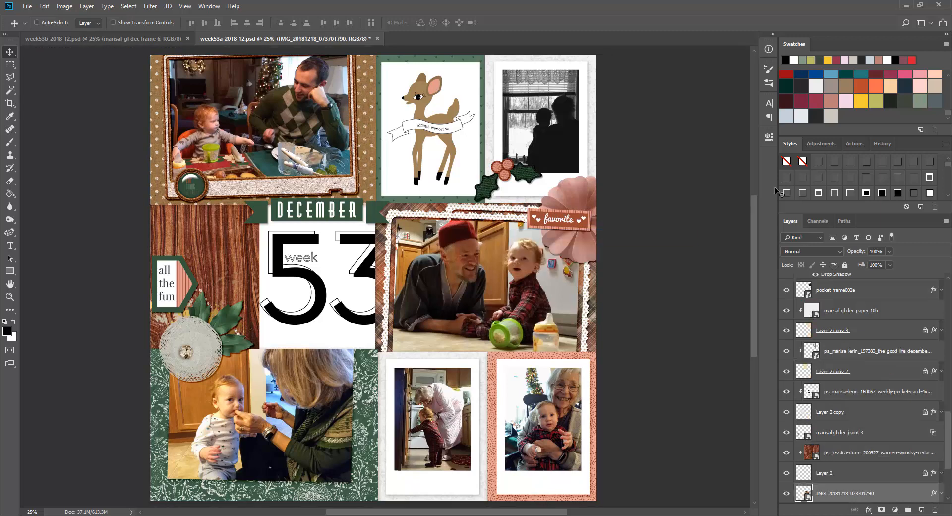
key(Return)
drag(412, 272, 508, 228)
key(ctrl+t)
drag(615, 243, 613, 279)
mouse_move(548, 251)
mouse_down()
mouse_move(553, 238)
mouse_move(566, 243)
mouse_up()
key(Return)
key(Delete)
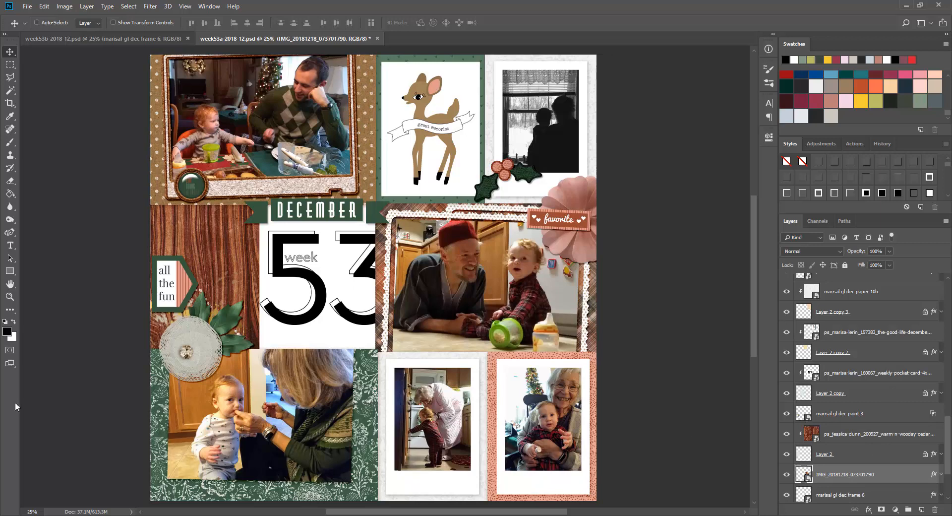
Step: Place gl dec paint 1 at about 38% on the wood paper above the grey flower, and apply a blending style to it
scroll(374, 278, down, 1)
scroll(863, 437, up, 1)
click(878, 453)
drag(1, 318, 235, 300)
drag(443, 395, 357, 238)
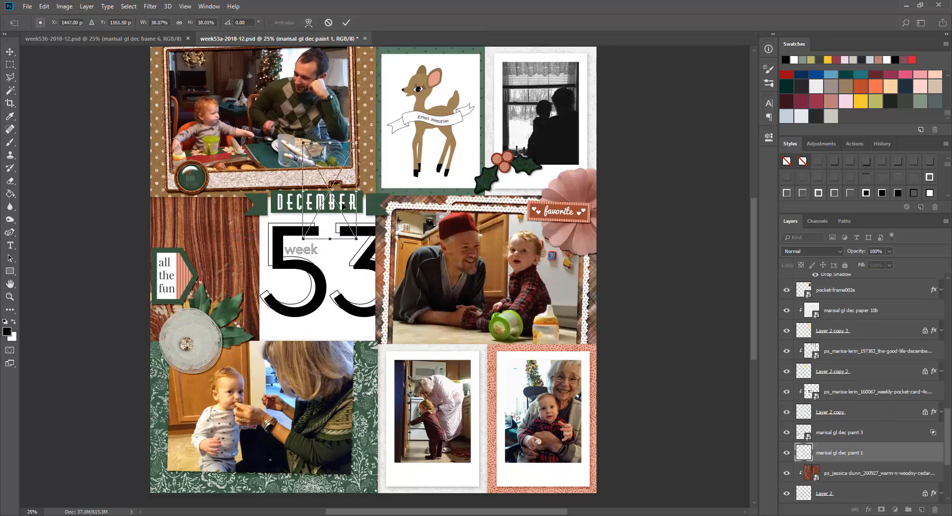
drag(342, 206, 229, 272)
key(Return)
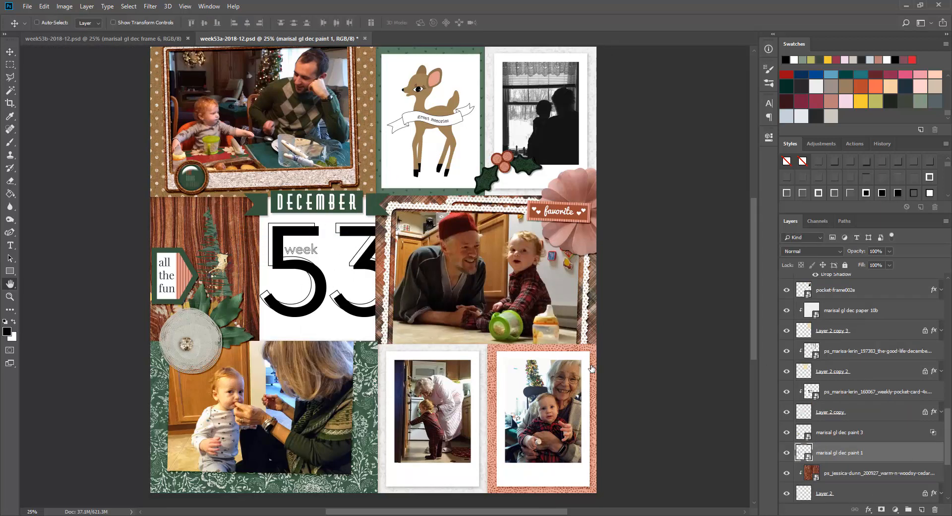
mouse_move(636, 371)
mouse_down()
mouse_move(677, 373)
mouse_move(646, 371)
mouse_up()
click(850, 197)
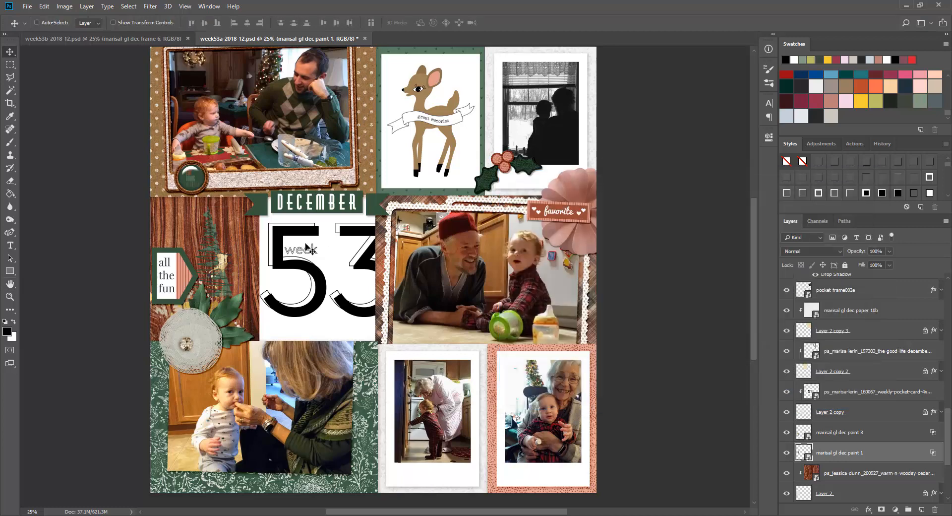
Step: Place gl dec little flower 5 at the lower-left corner of the bottom-row kitchen photo's frame, and order it at the top of the stack
click(169, 39)
click(236, 39)
right_click(404, 431)
click(439, 438)
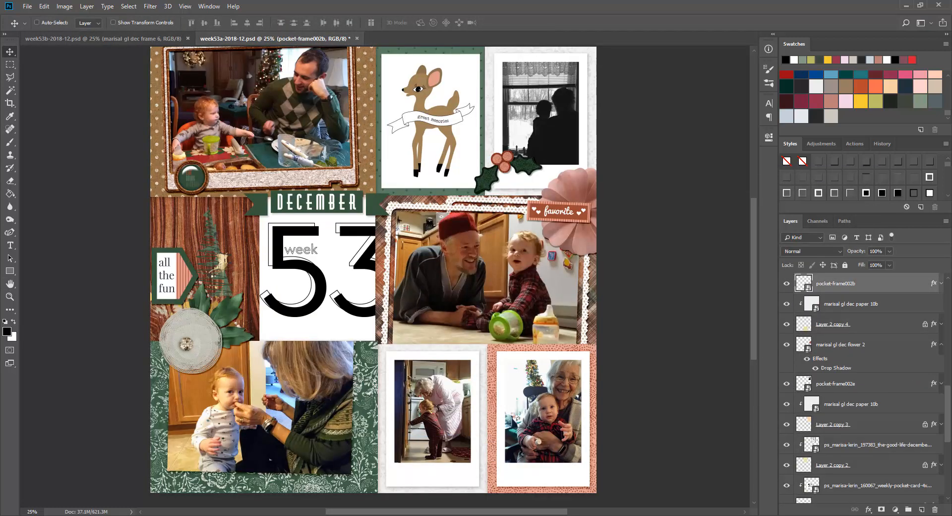
drag(1, 290, 30, 290)
key(Return)
drag(376, 270, 393, 455)
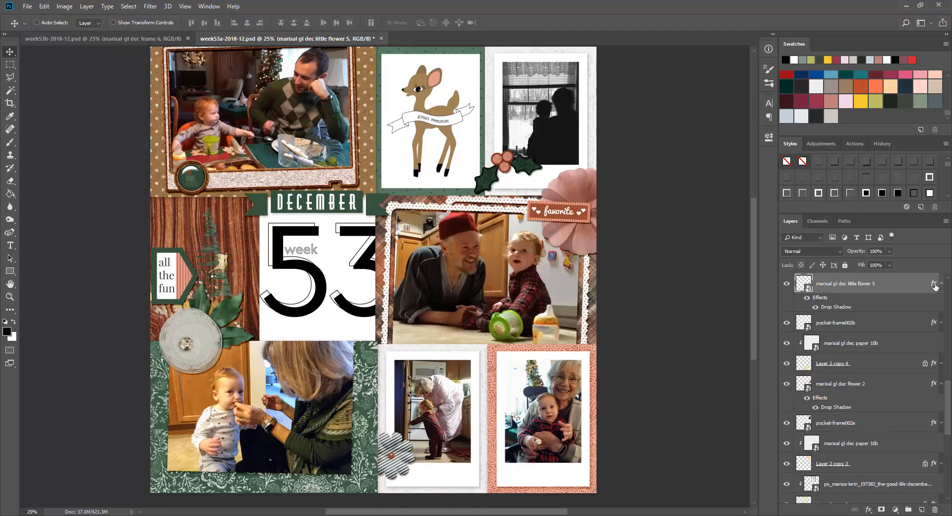
click(941, 284)
drag(880, 284, 877, 238)
drag(420, 437, 416, 438)
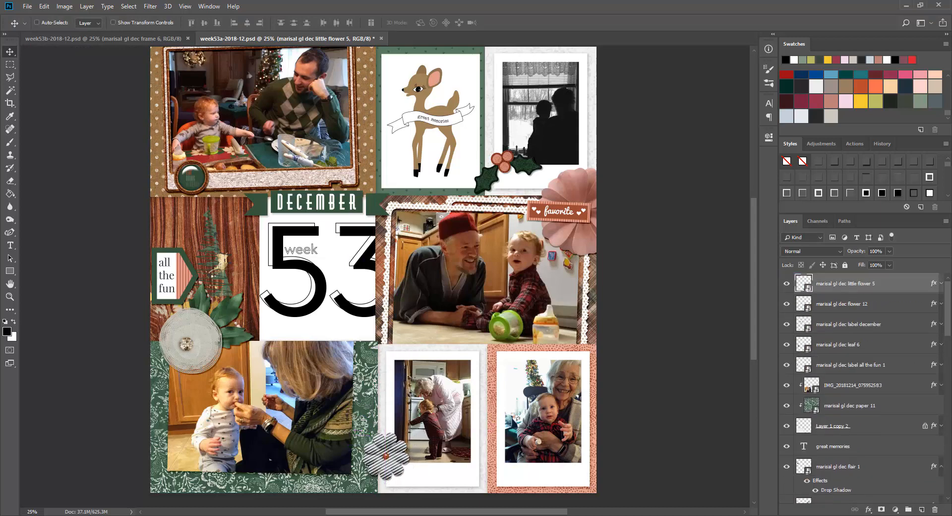
Step: Place gl dec label what i love most, shrink it across the tops of the two bottom-row frames, and give it a drop shadow
drag(1, 298, 517, 341)
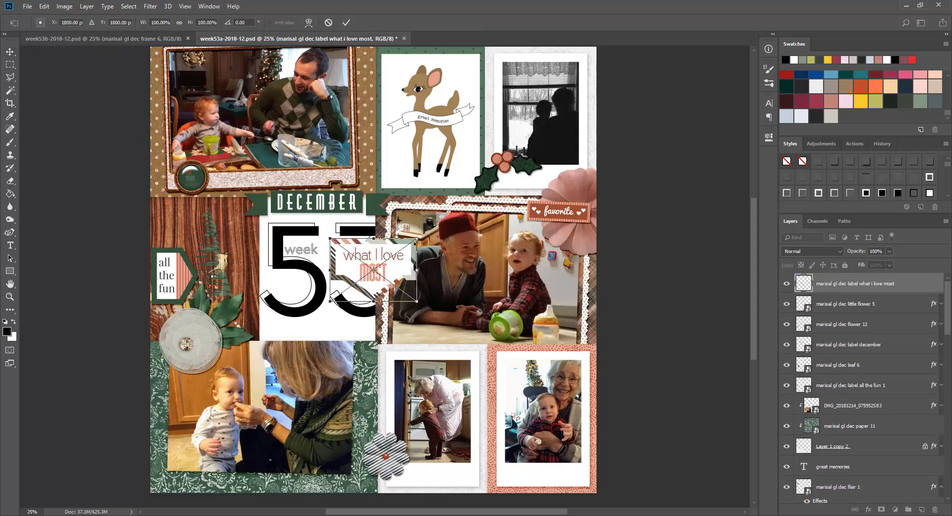
drag(420, 238, 384, 263)
drag(372, 276, 472, 347)
key(Return)
click(866, 162)
drag(548, 370, 560, 373)
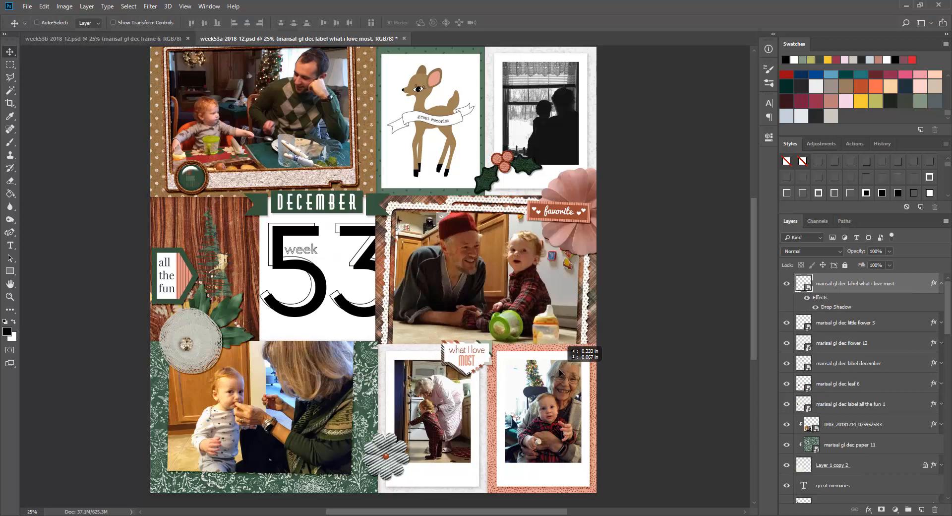